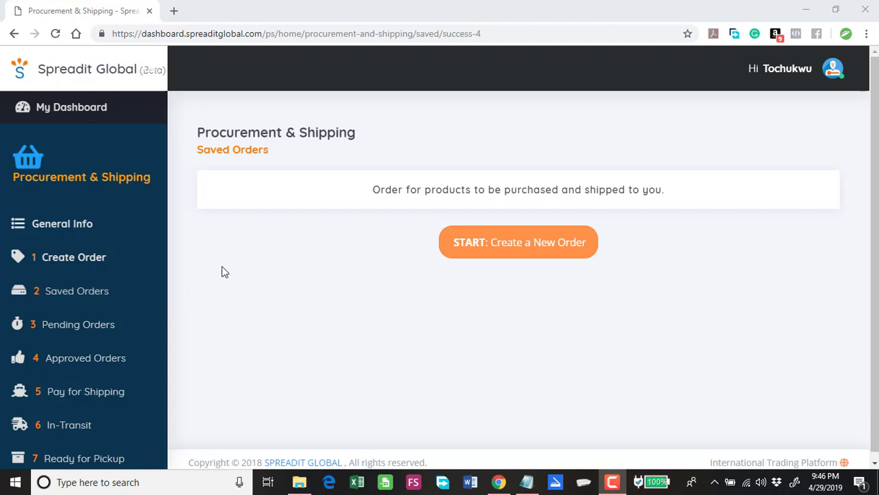
Step: Go to the Procurement & Shipping section from the sidebar of the saved orders page
{"action": "left_click", "coordinate": [84, 178]}
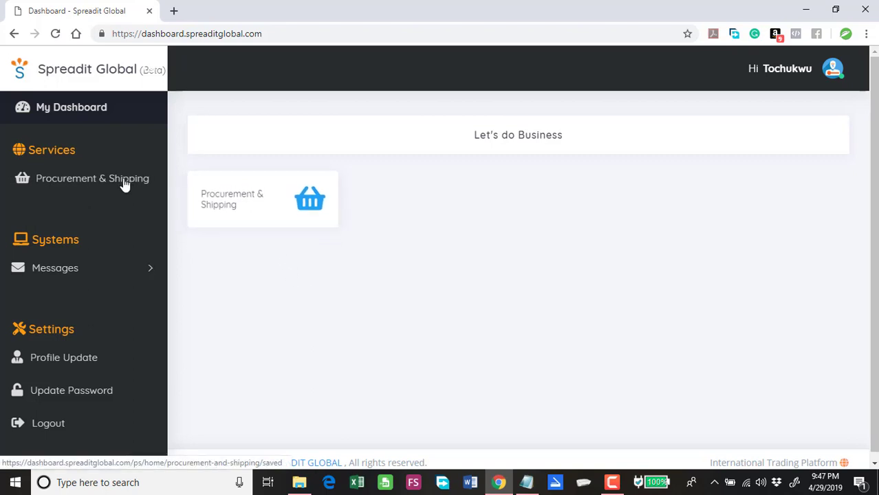
Step: Start a new order named 'Demo Order' with (¥) Chinese Yuan as currency
{"action": "left_click", "coordinate": [241, 206]}
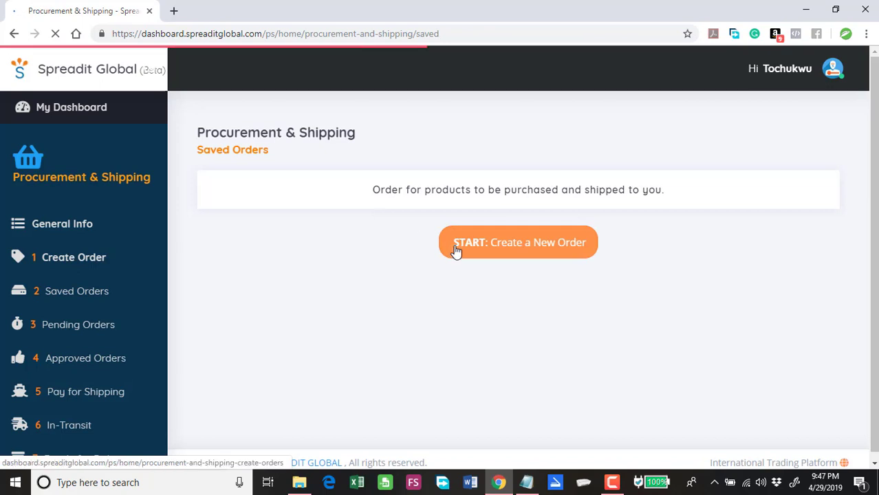
{"action": "left_click", "coordinate": [521, 253]}
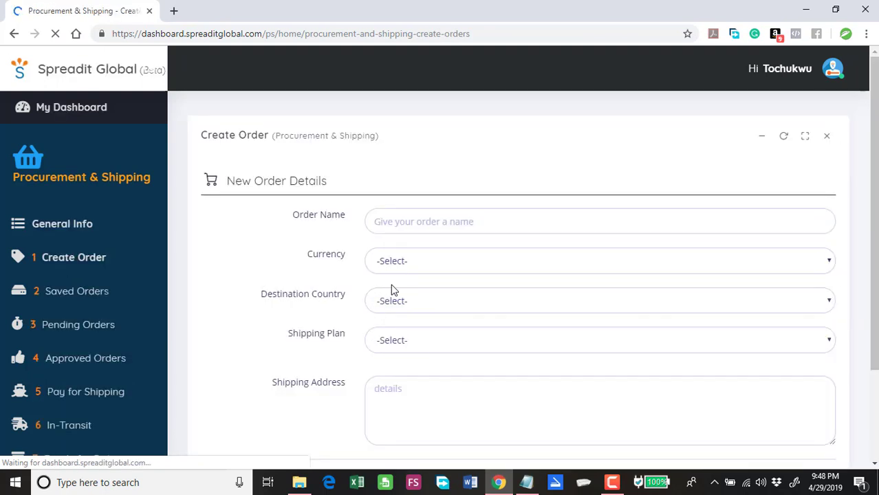
{"action": "left_click", "coordinate": [415, 220]}
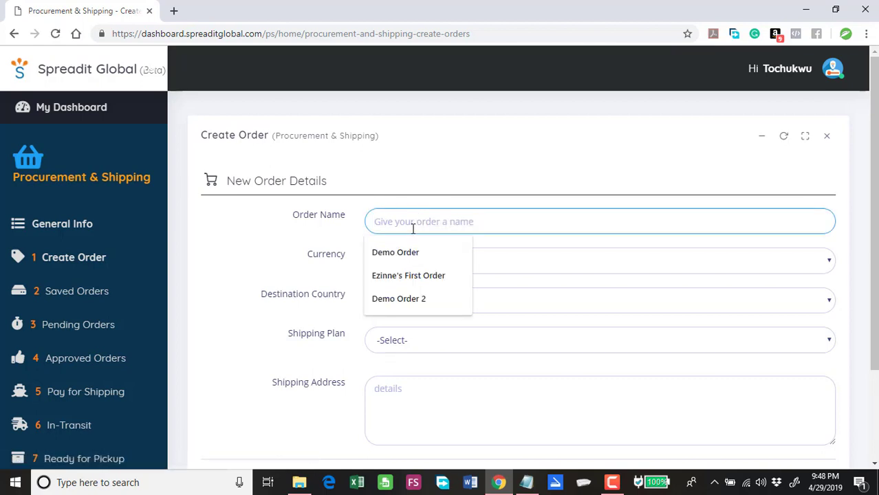
{"action": "left_click", "coordinate": [417, 253]}
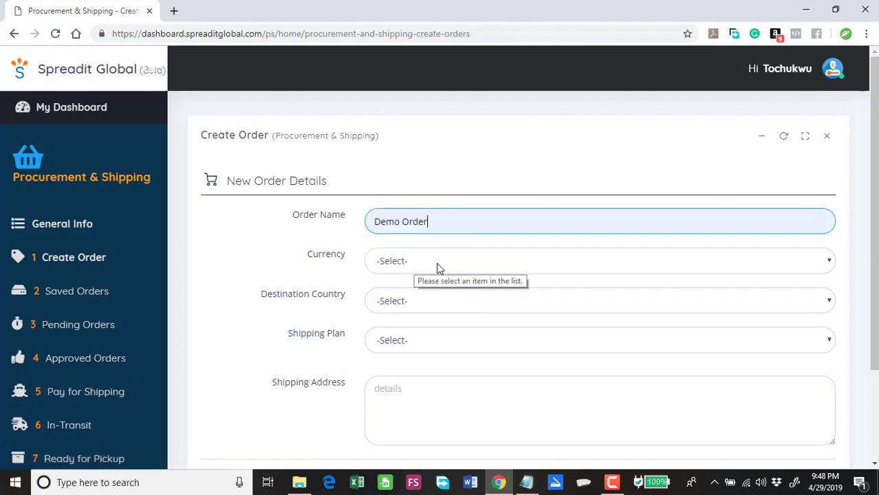
{"action": "left_click", "coordinate": [439, 267]}
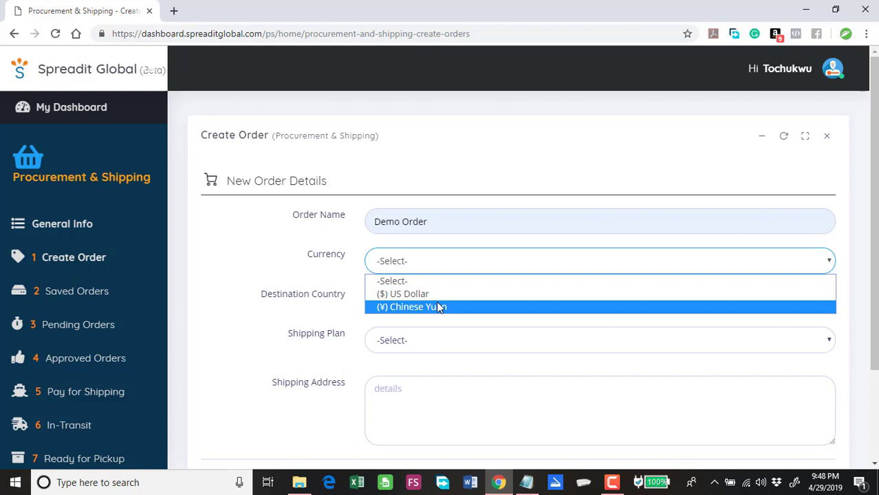
{"action": "left_click", "coordinate": [439, 307]}
{"action": "left_click", "coordinate": [427, 308]}
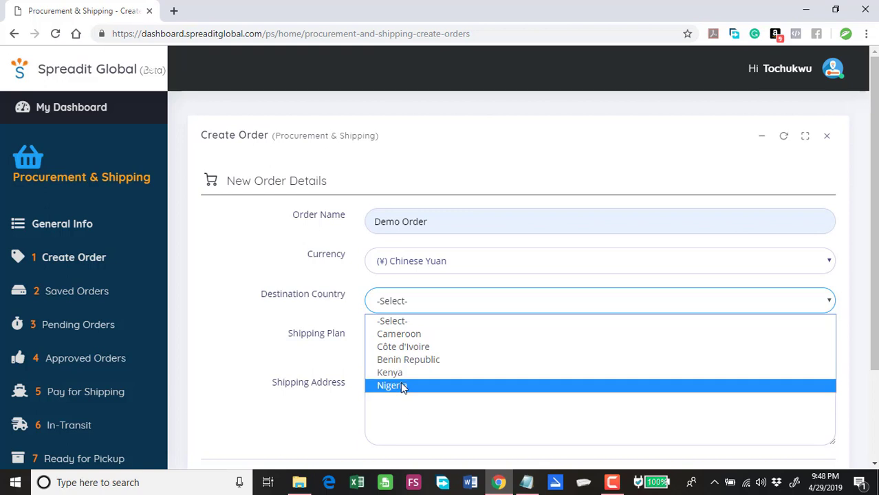
Step: Ship the order to Nigeria using Normal Air Shipping ($7/Kg)
{"action": "left_click", "coordinate": [402, 387]}
{"action": "left_click", "coordinate": [418, 343]}
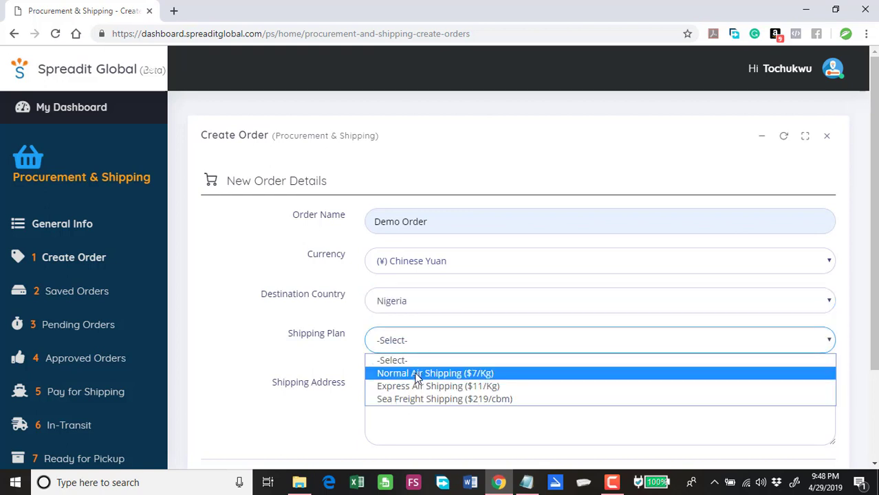
{"action": "left_click", "coordinate": [417, 375]}
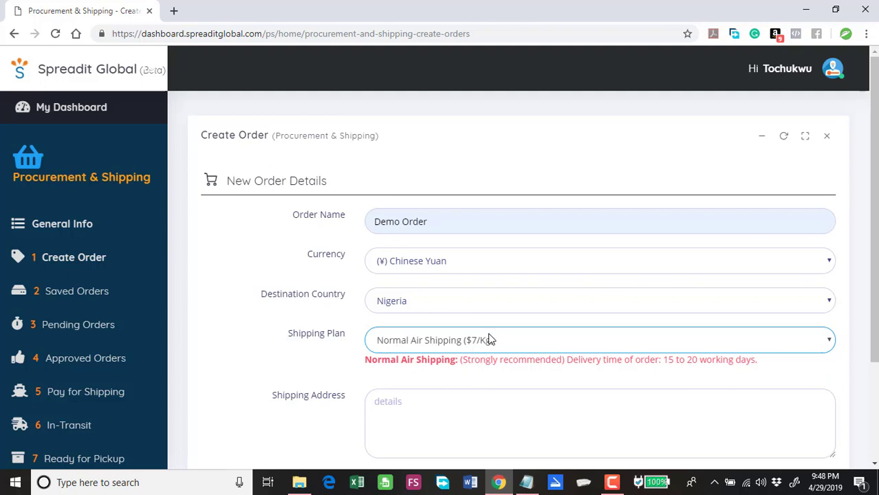
{"action": "left_click", "coordinate": [536, 348]}
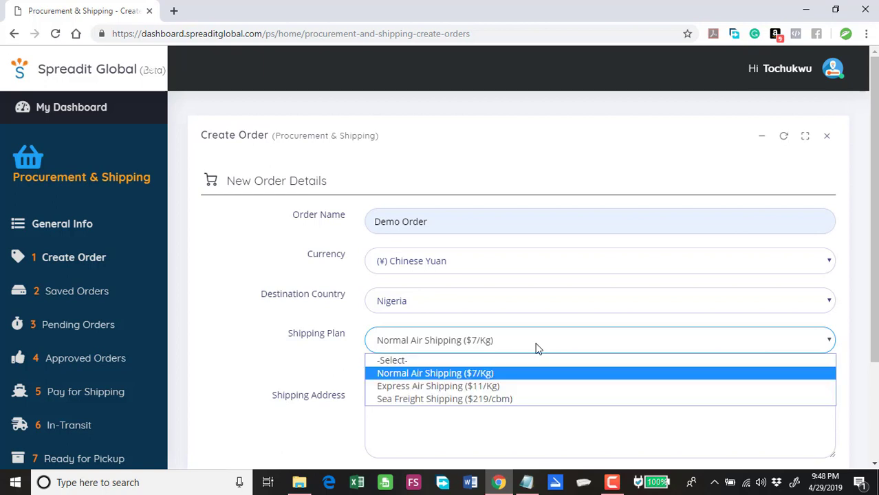
{"action": "left_click", "coordinate": [347, 365]}
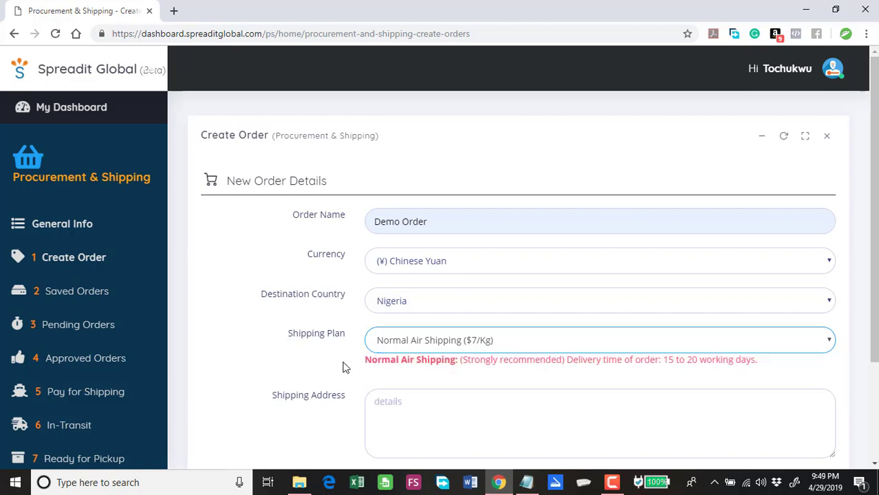
Step: Enter the delivery street address in Shipping Address, correcting the city's spelling
{"action": "left_click", "coordinate": [390, 405]}
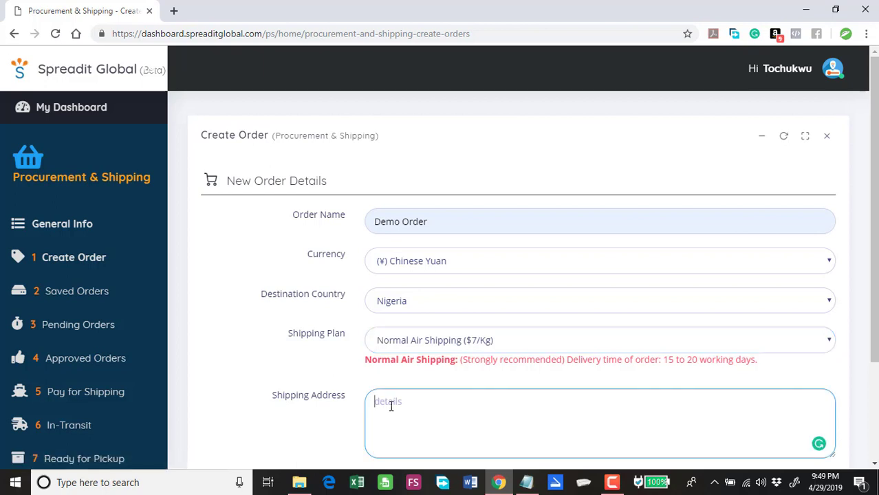
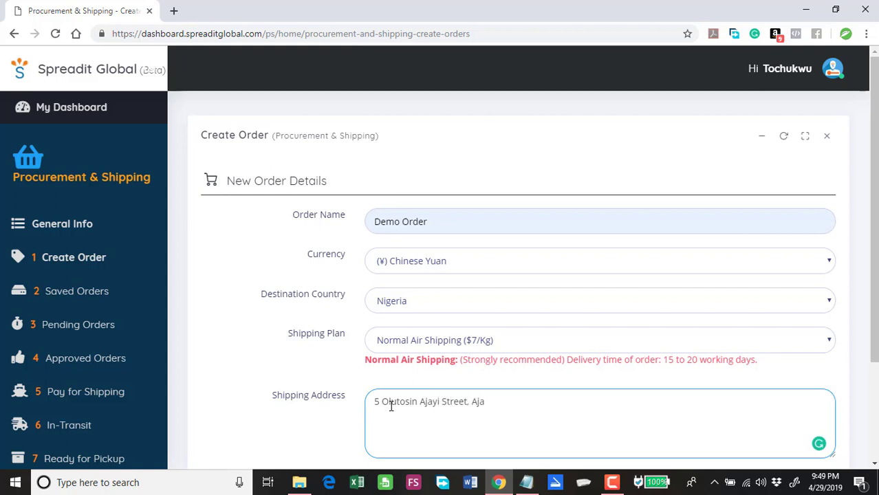
Step: Create the Demo Order and dismiss the order-created confirmation
{"action": "left_click", "coordinate": [387, 383]}
{"action": "scroll", "coordinate": [387, 379], "scroll_direction": "down", "scroll_amount": 2}
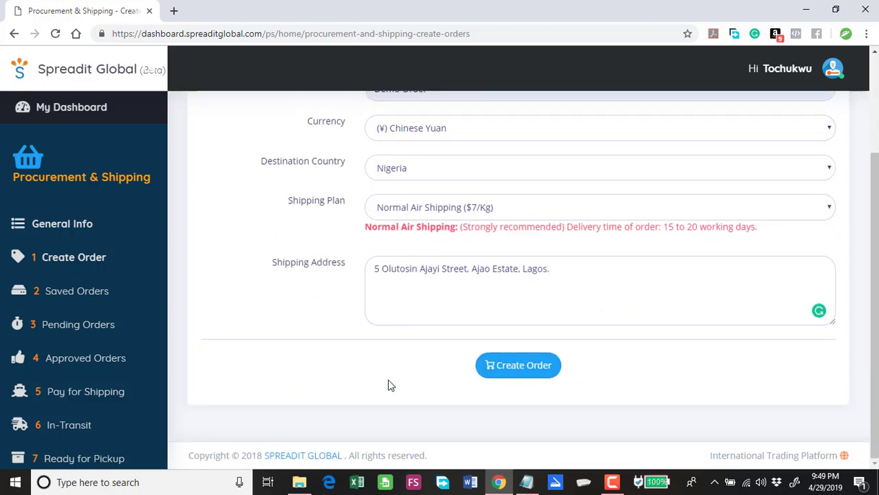
{"action": "left_click", "coordinate": [501, 369]}
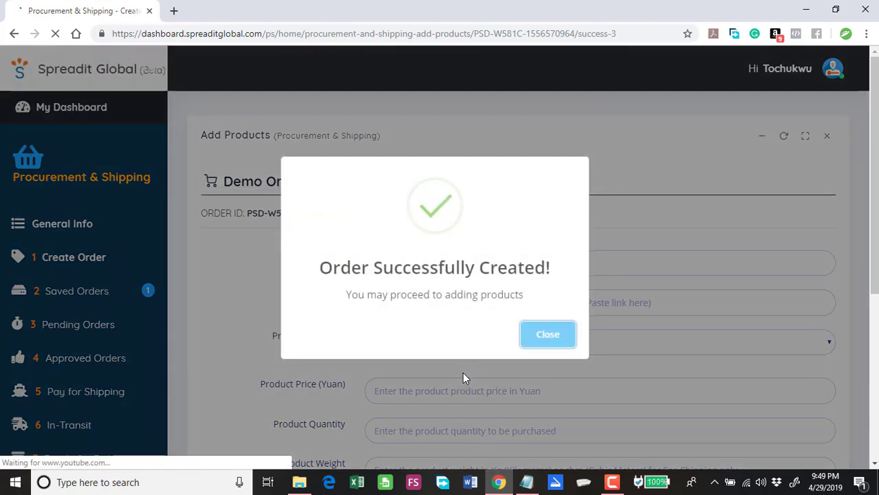
{"action": "left_click", "coordinate": [523, 336]}
{"action": "scroll", "coordinate": [508, 337], "scroll_direction": "down", "scroll_amount": 1}
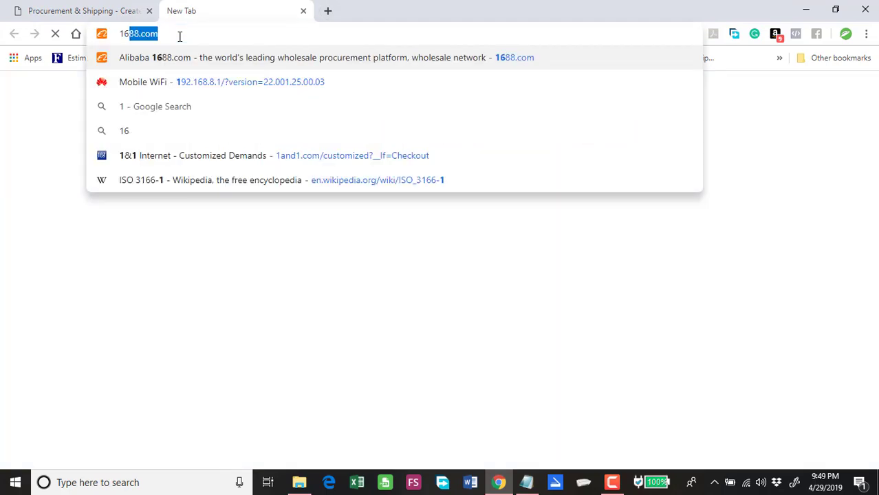
Step: Load 1688.com and search for 'male wristwatch' using the suggestion
{"action": "key", "text": "Return"}
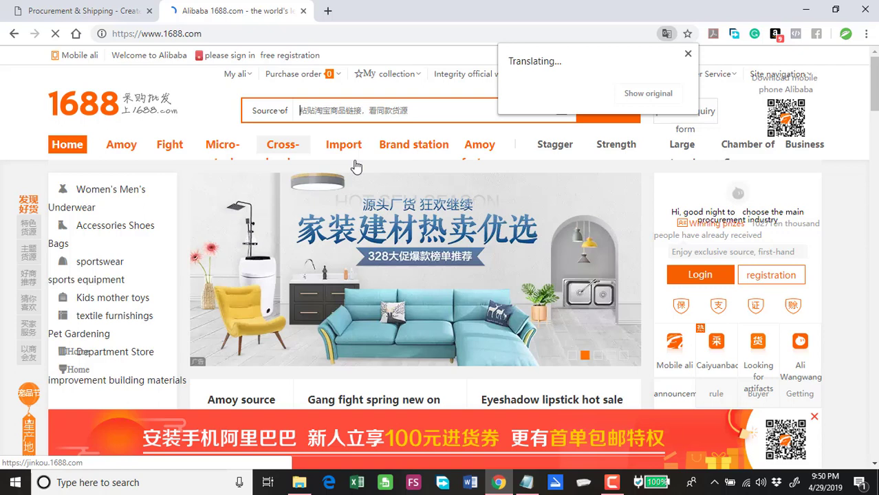
{"action": "left_click", "coordinate": [349, 113]}
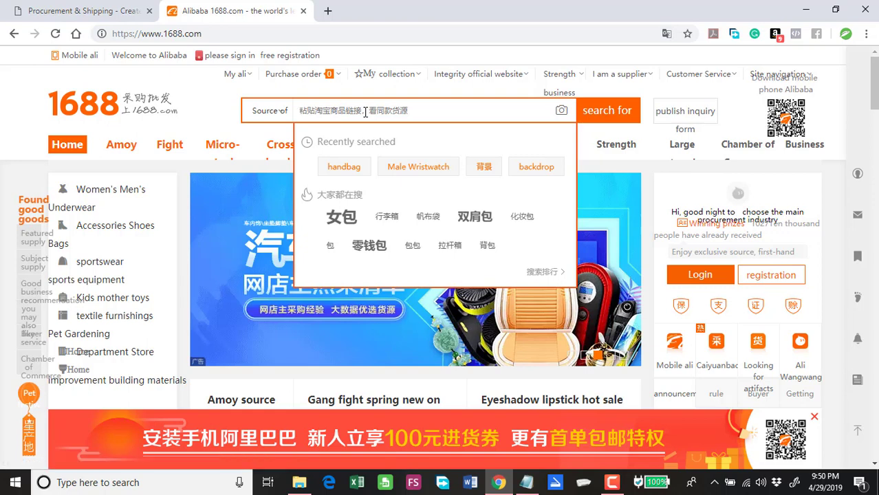
{"action": "type", "text": "male w"}
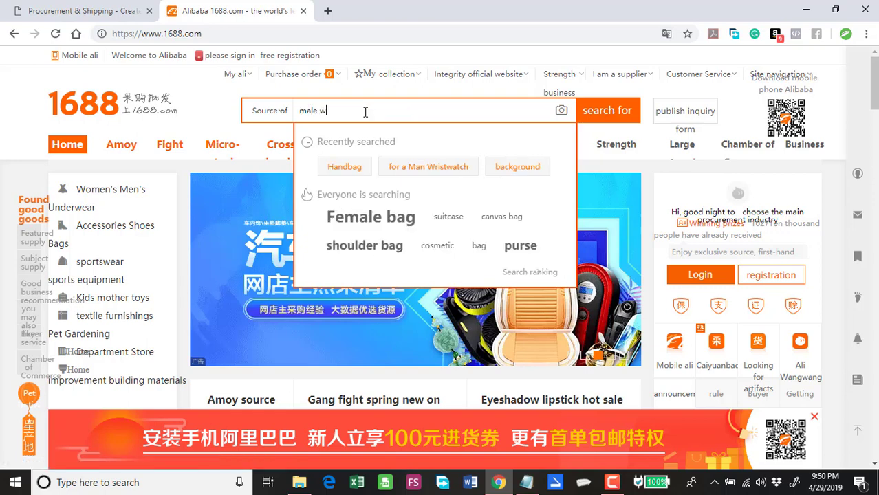
{"action": "type", "text": "ristwat"}
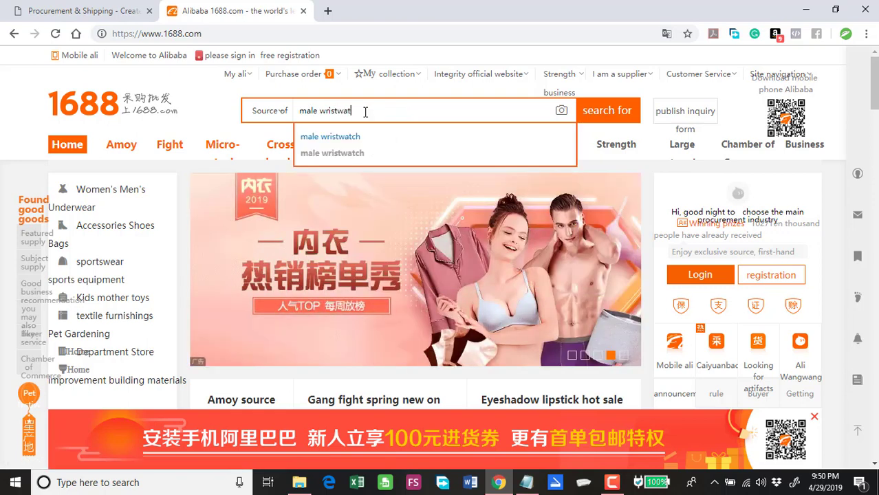
{"action": "type", "text": "c"}
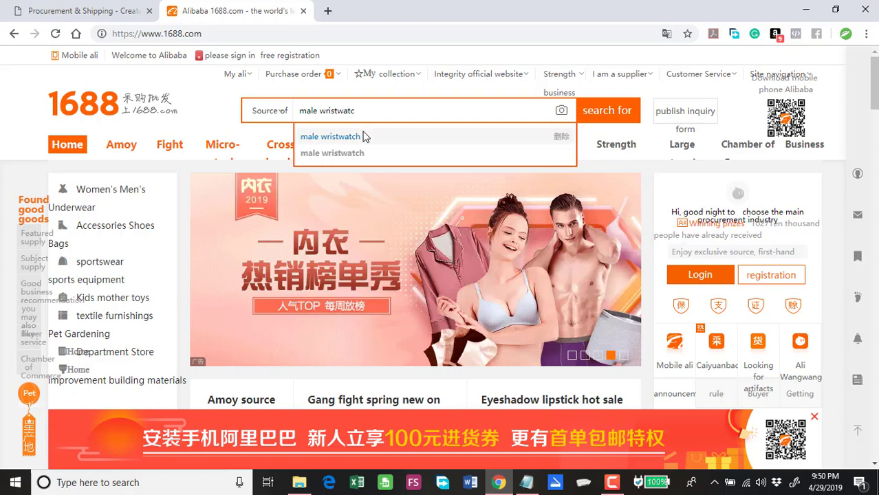
{"action": "left_click", "coordinate": [363, 137]}
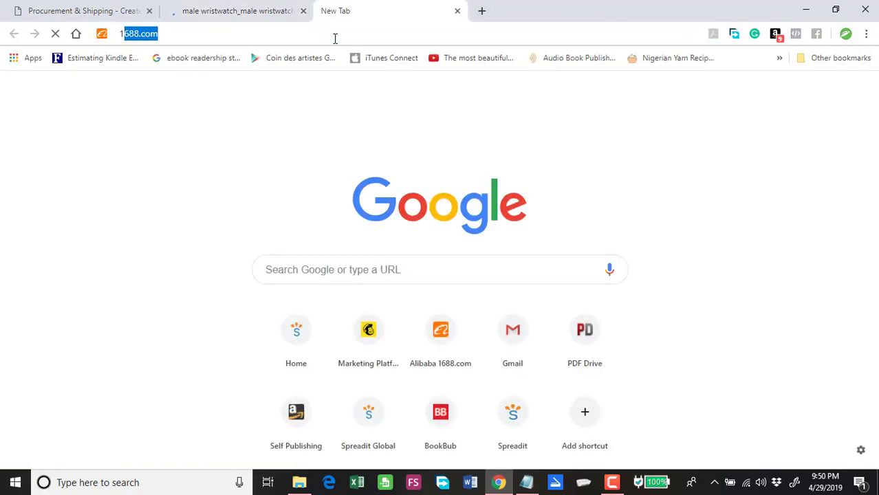
{"action": "key", "text": "Return"}
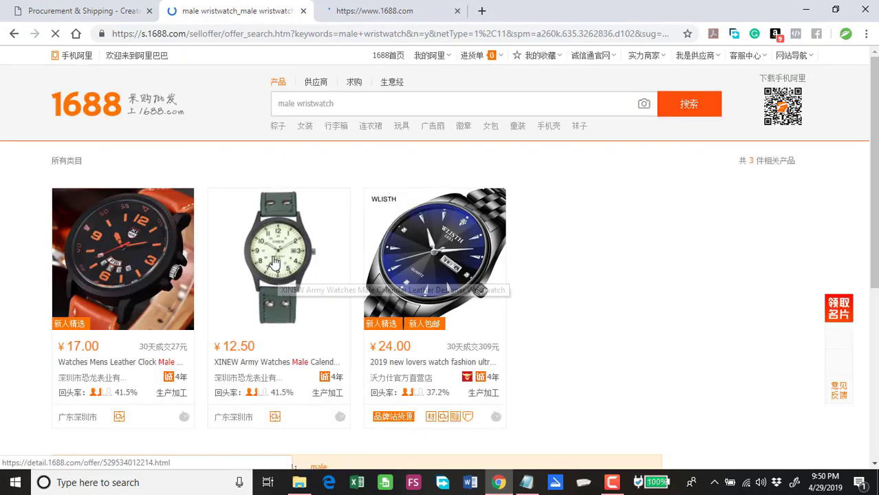
Step: Open the XINEW Army Watches listing and select its full product title
{"action": "mouse_move", "coordinate": [273, 262]}
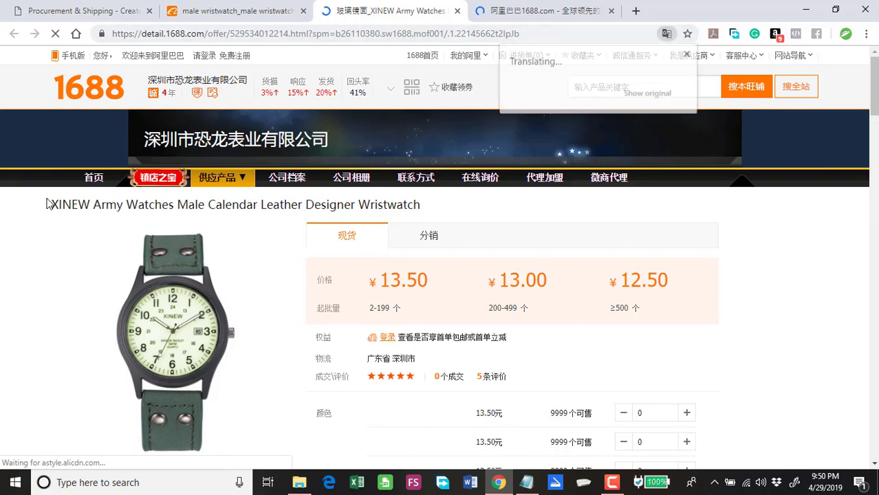
{"action": "left_click_drag", "start_coordinate": [51, 204], "coordinate": [106, 205]}
{"action": "left_click_drag", "start_coordinate": [252, 229], "coordinate": [417, 212]}
{"action": "key", "text": "ctrl+c"}
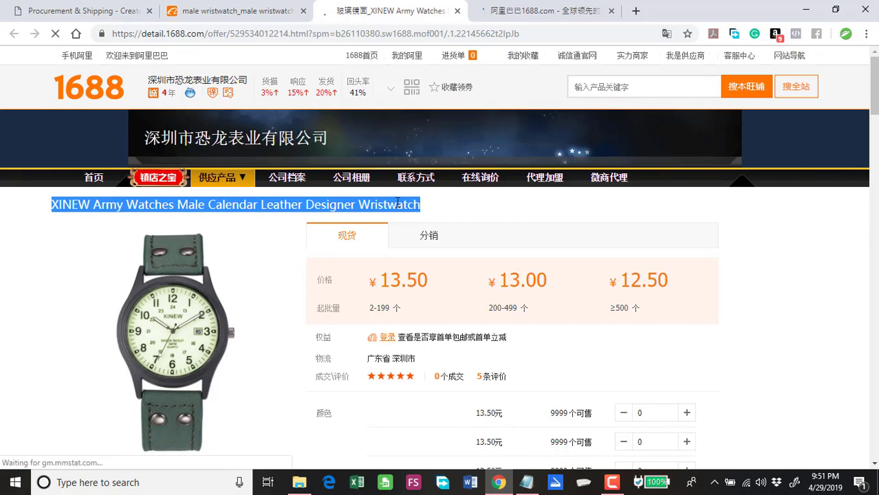
Step: Paste the XINEW watch title and link into the order and set category CAT A
{"action": "left_click", "coordinate": [114, 12]}
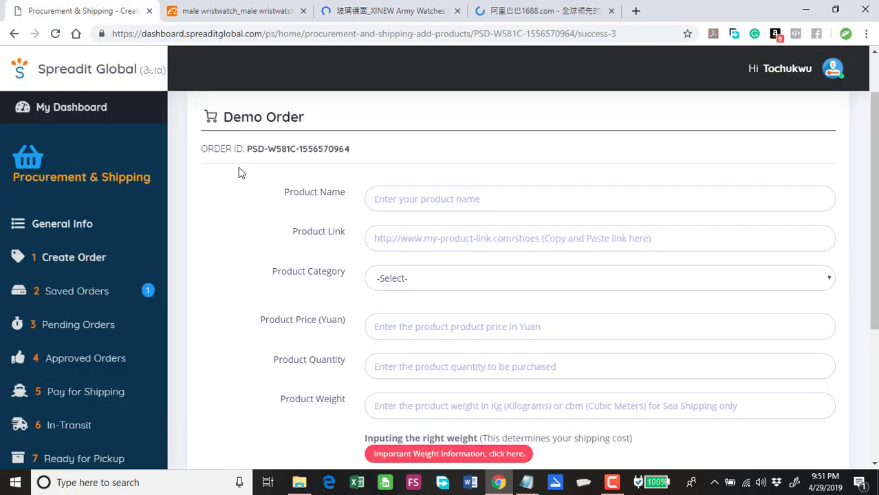
{"action": "left_click", "coordinate": [398, 200]}
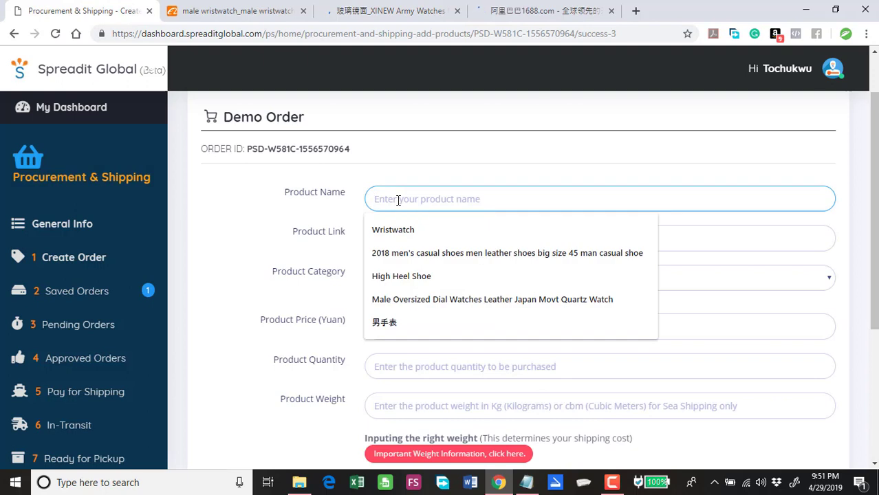
{"action": "key", "text": "ctrl+v"}
{"action": "left_click", "coordinate": [388, 241]}
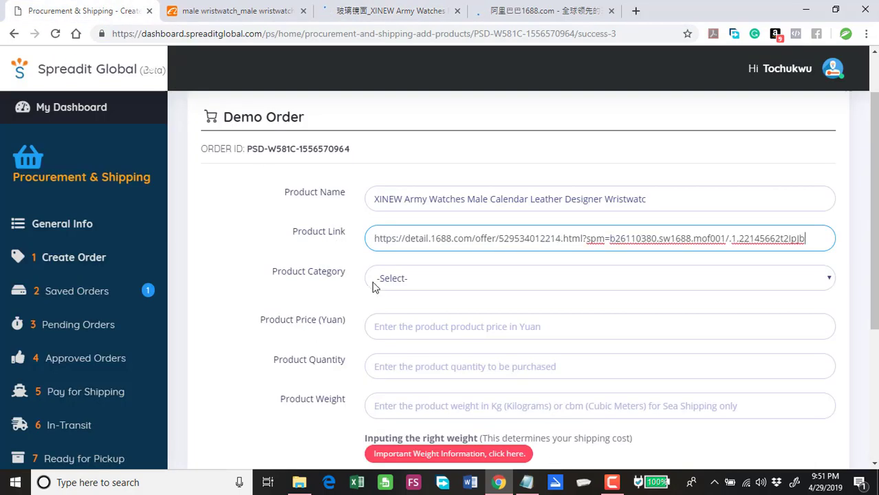
{"action": "left_click", "coordinate": [415, 286]}
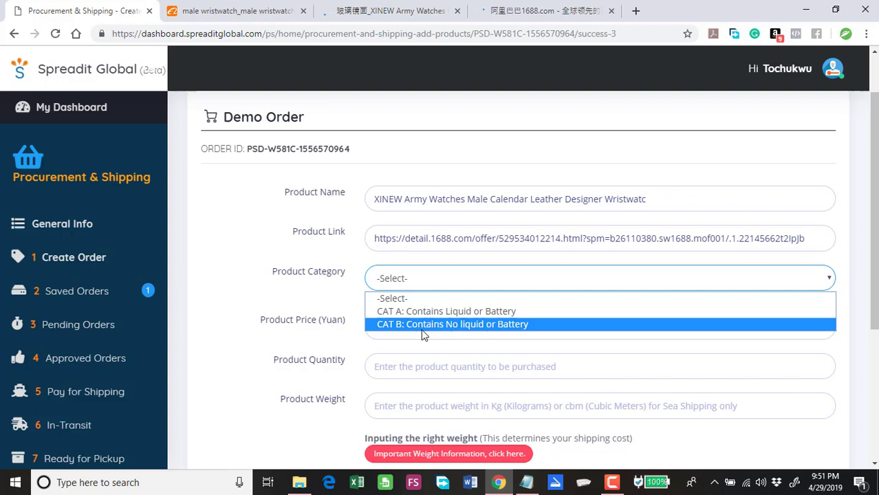
{"action": "left_click", "coordinate": [461, 311]}
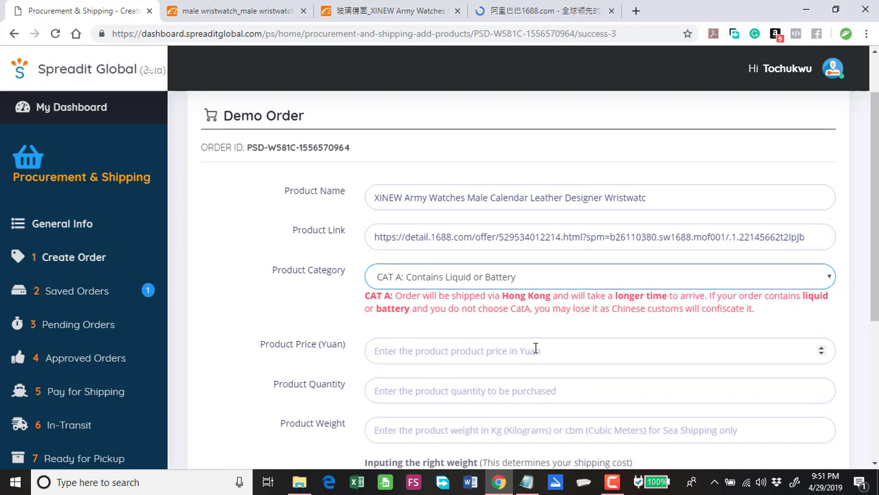
Step: Enter price 13.5 and quantity 50 for the watch
{"action": "scroll", "coordinate": [515, 349], "scroll_direction": "down", "scroll_amount": 1}
{"action": "left_click", "coordinate": [512, 288]}
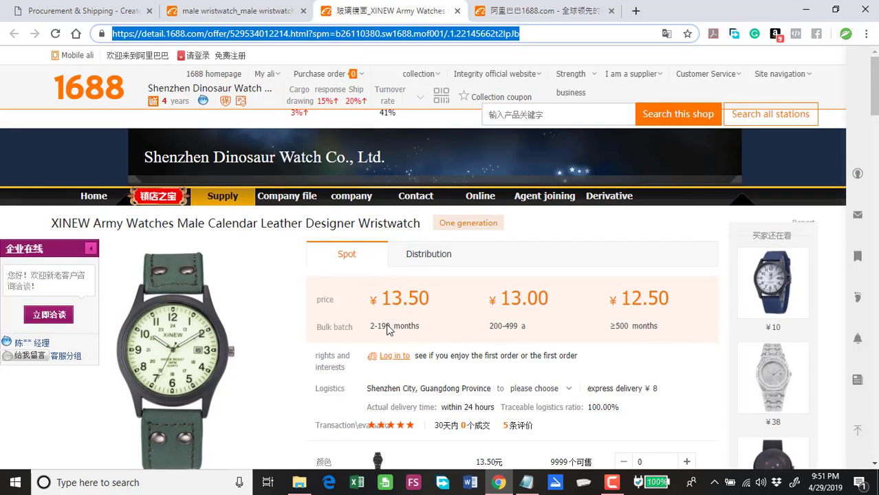
{"action": "left_click", "coordinate": [69, 11]}
{"action": "type", "text": "13.5"}
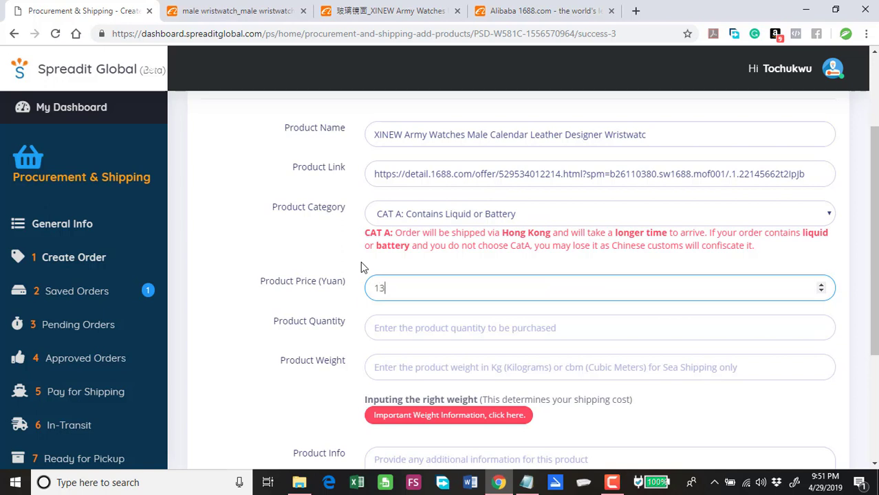
{"action": "left_click", "coordinate": [394, 333]}
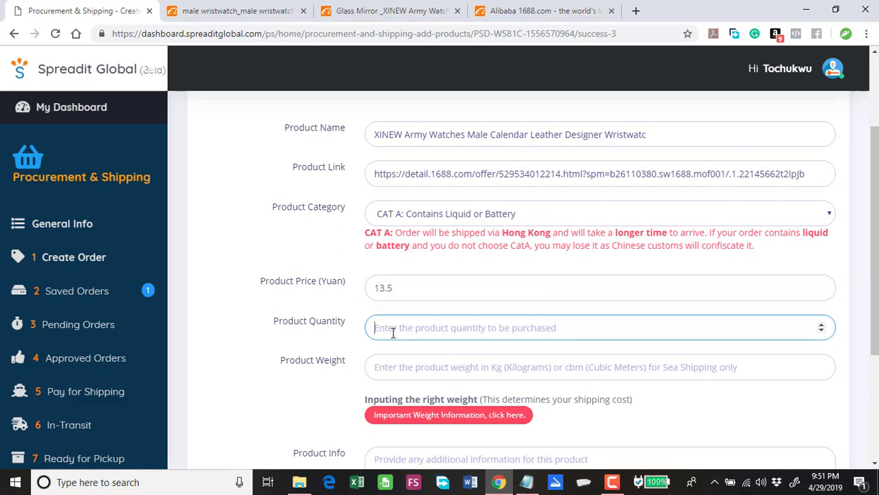
{"action": "type", "text": "50"}
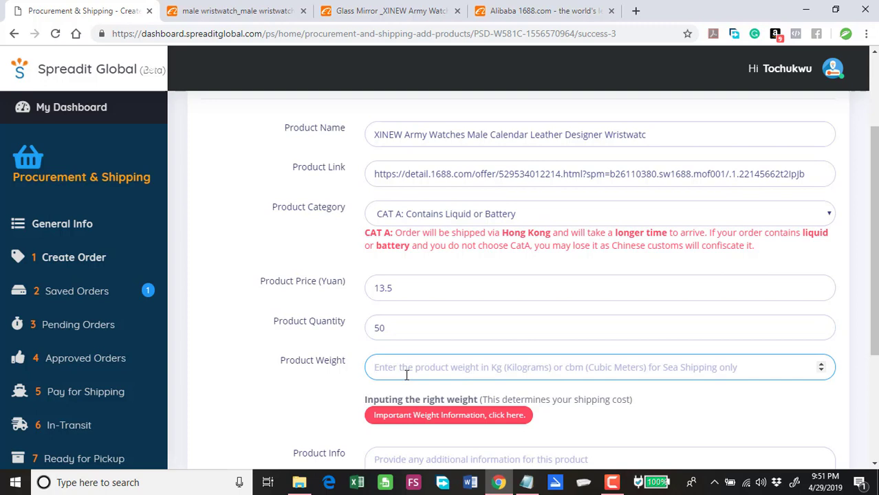
{"action": "left_click", "coordinate": [204, 13]}
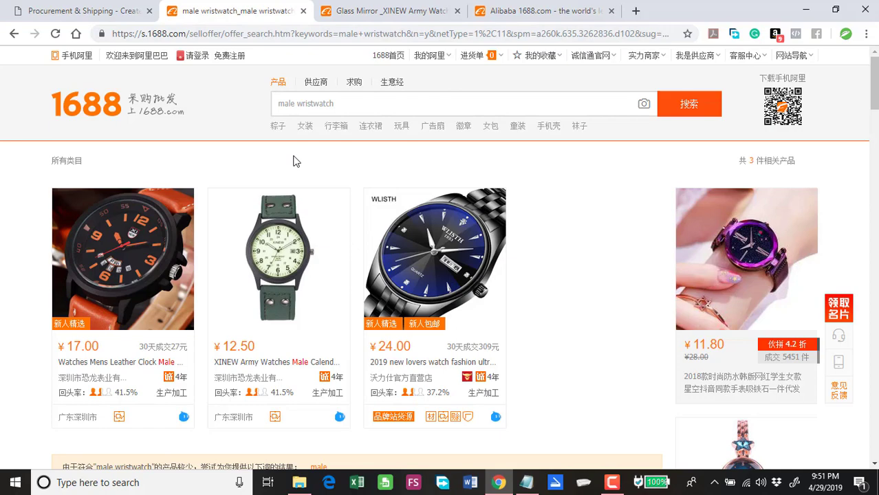
Step: Check the XINEW watch's logistics details showing 0.10 kg per piece
{"action": "scroll", "coordinate": [292, 161], "scroll_direction": "down", "scroll_amount": 1}
{"action": "left_click", "coordinate": [356, 17]}
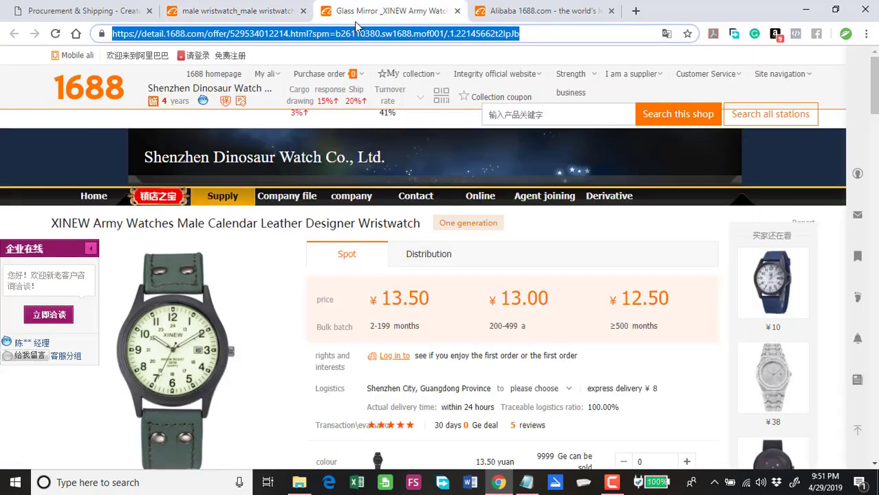
{"action": "scroll", "coordinate": [354, 254], "scroll_direction": "down", "scroll_amount": 3}
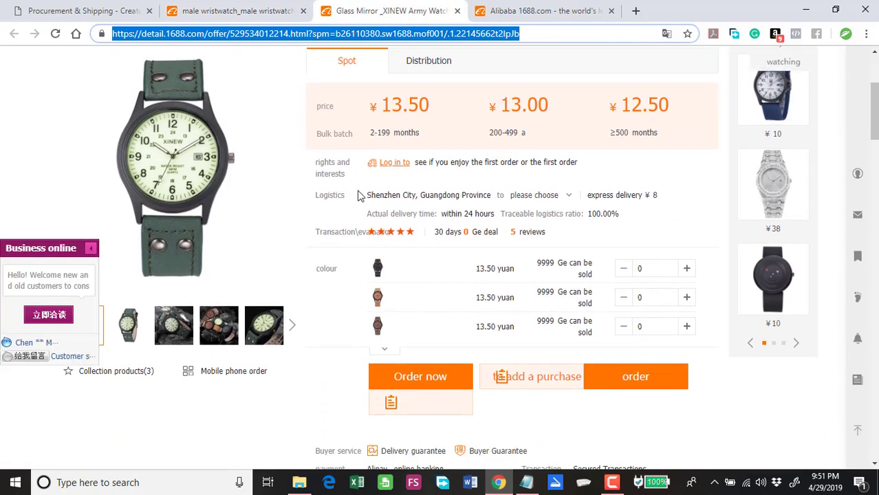
{"action": "left_click", "coordinate": [567, 196]}
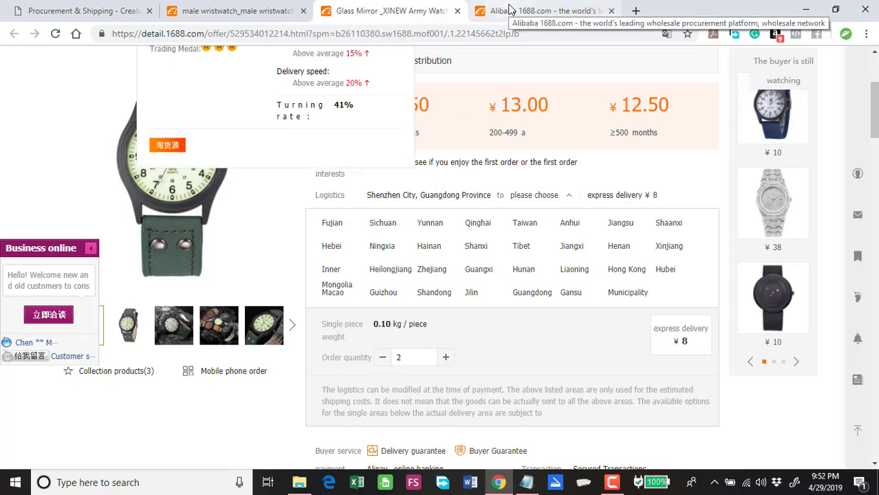
Step: Read the Important Weight Information tips on the order form
{"action": "left_click", "coordinate": [103, 10]}
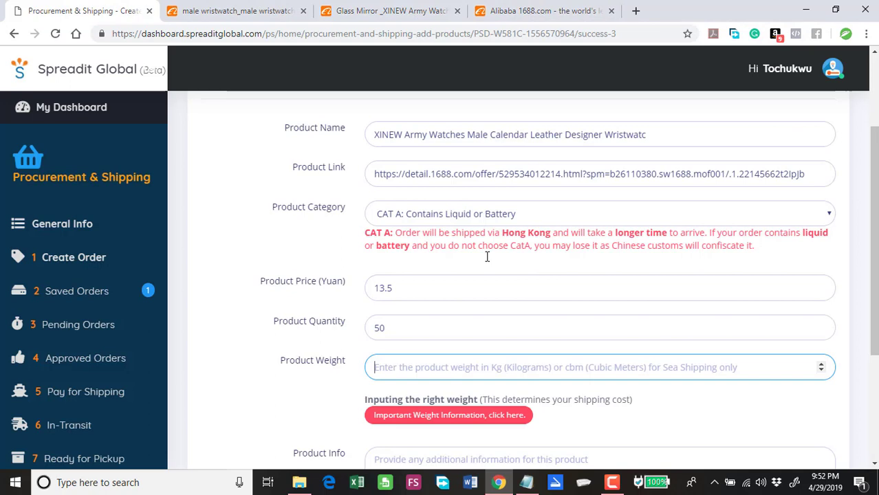
{"action": "scroll", "coordinate": [473, 447], "scroll_direction": "down", "scroll_amount": 1}
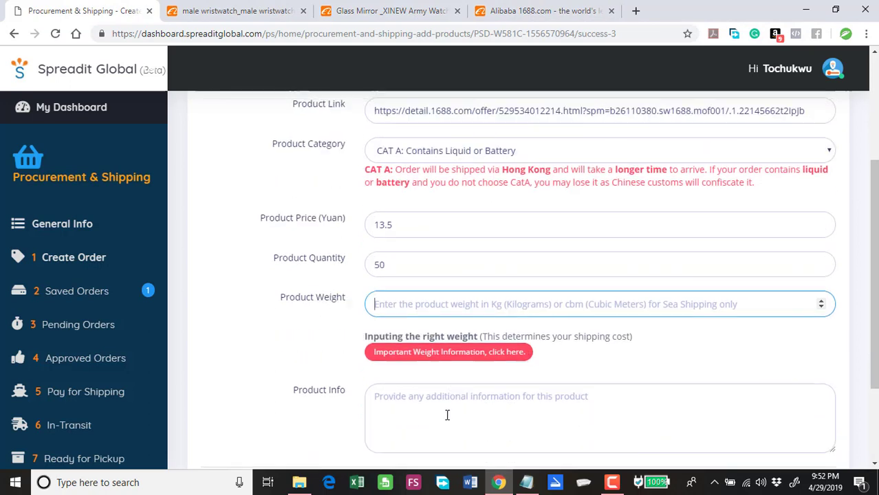
{"action": "left_click", "coordinate": [435, 352]}
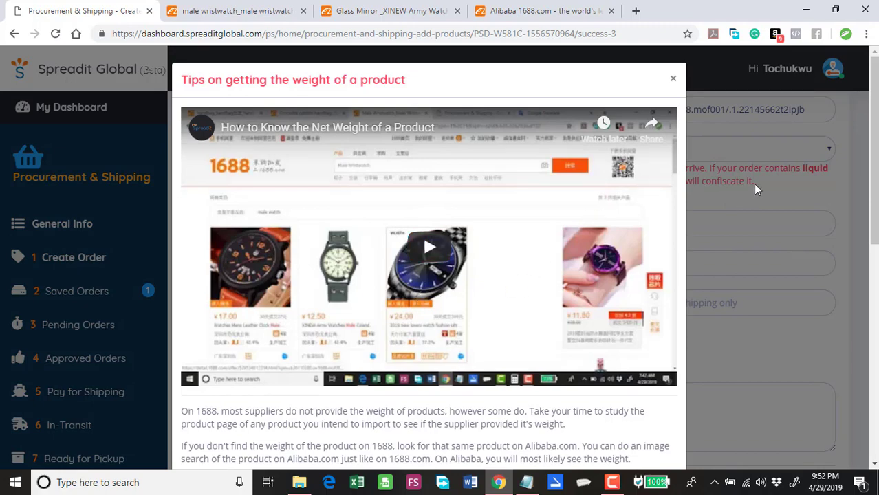
{"action": "scroll", "coordinate": [866, 256], "scroll_direction": "down", "scroll_amount": 4}
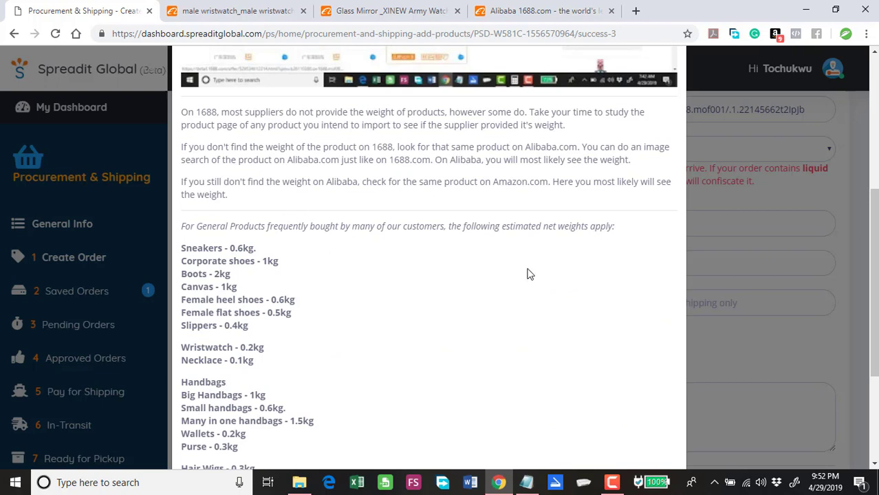
{"action": "scroll", "coordinate": [686, 103], "scroll_direction": "up", "scroll_amount": 4}
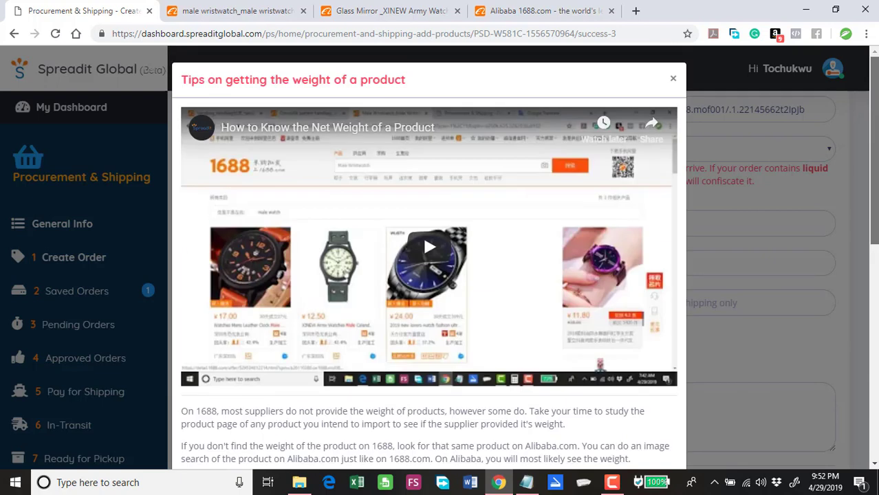
{"action": "left_click", "coordinate": [674, 80]}
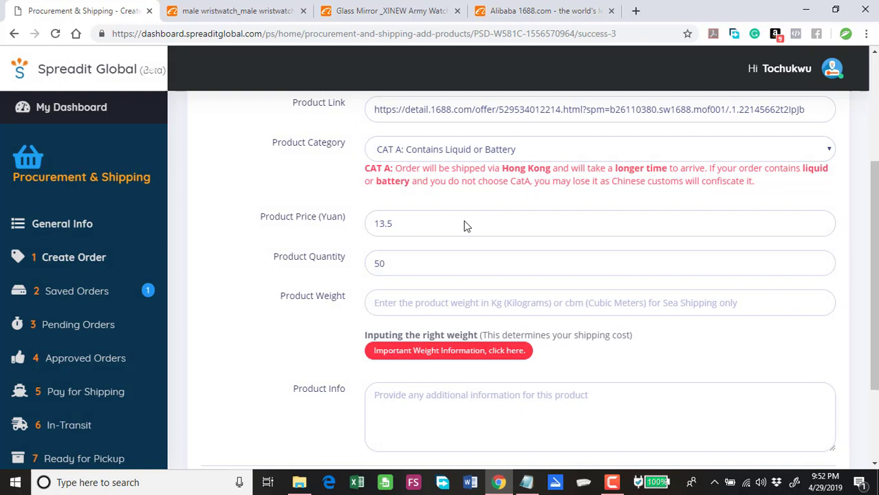
Step: Enter a product weight of 0.1 kg for the watch
{"action": "left_click", "coordinate": [421, 307]}
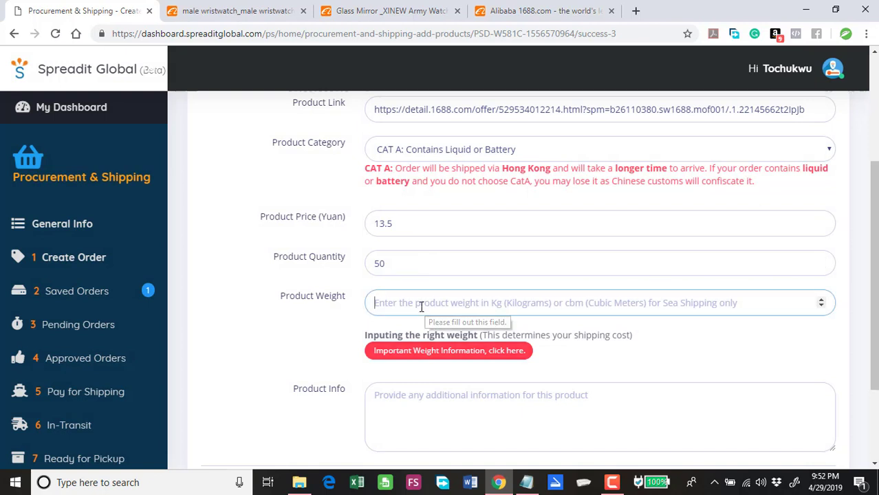
{"action": "type", "text": "0.1"}
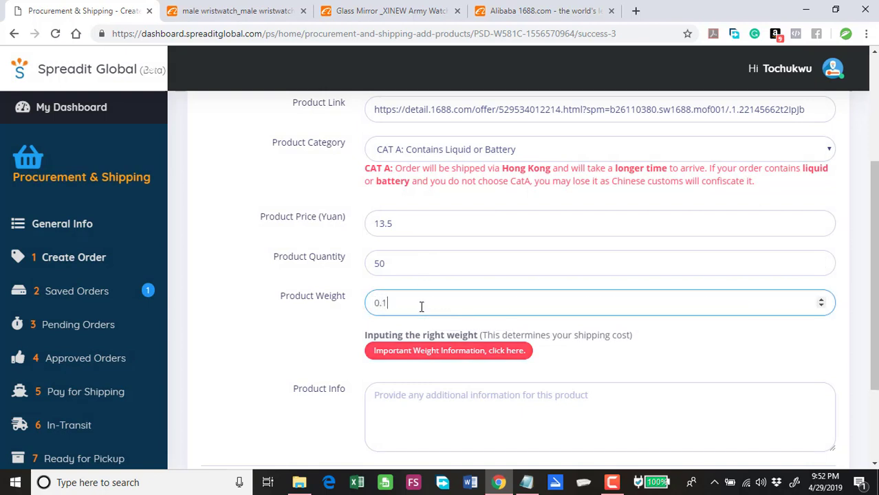
{"action": "left_click", "coordinate": [354, 324]}
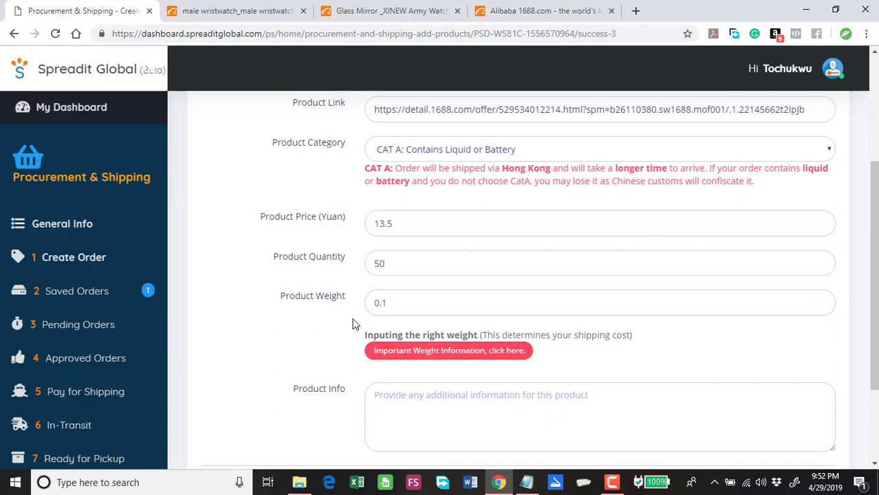
{"action": "scroll", "coordinate": [361, 324], "scroll_direction": "down", "scroll_amount": 2}
{"action": "left_click", "coordinate": [397, 280]}
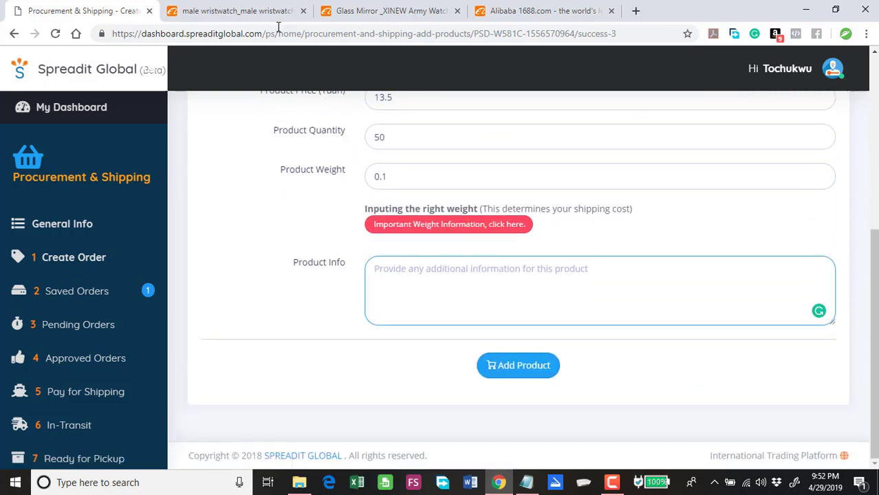
Step: Expand the XINEW watch's colour list to show all five 13.50-yuan variants
{"action": "left_click", "coordinate": [264, 12]}
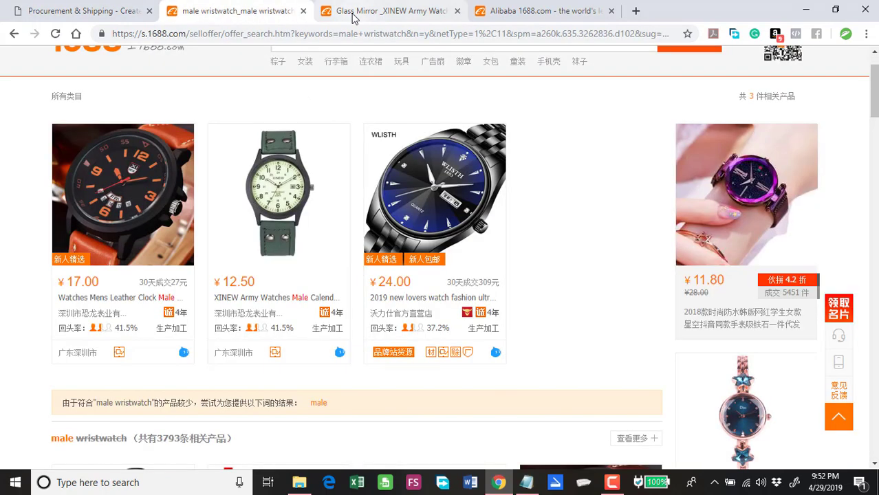
{"action": "left_click", "coordinate": [372, 11]}
{"action": "scroll", "coordinate": [269, 254], "scroll_direction": "down", "scroll_amount": 2}
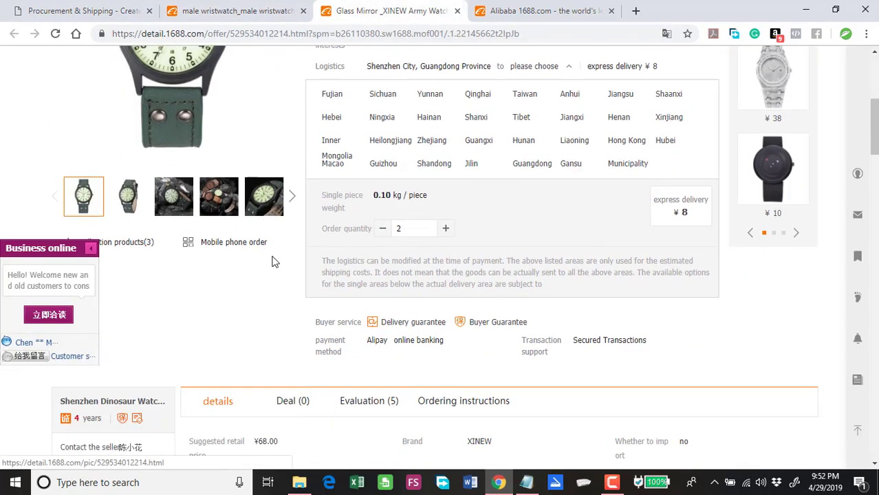
{"action": "scroll", "coordinate": [289, 258], "scroll_direction": "up", "scroll_amount": 2}
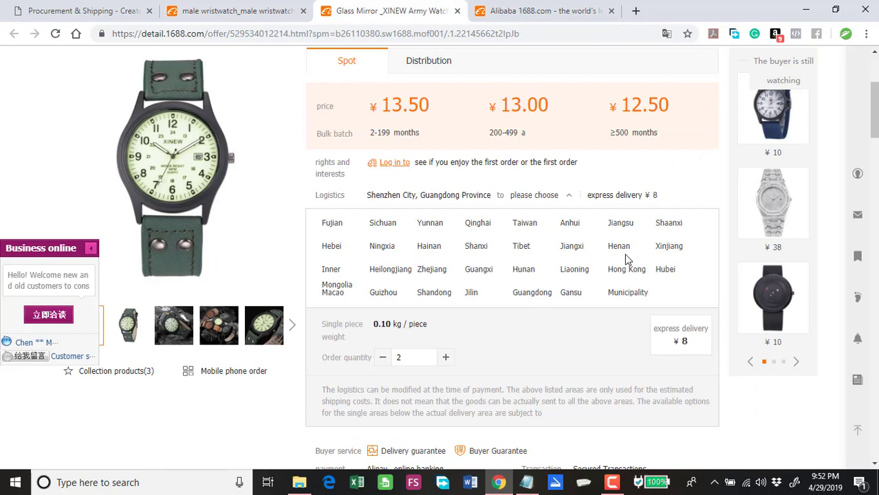
{"action": "left_click", "coordinate": [571, 196]}
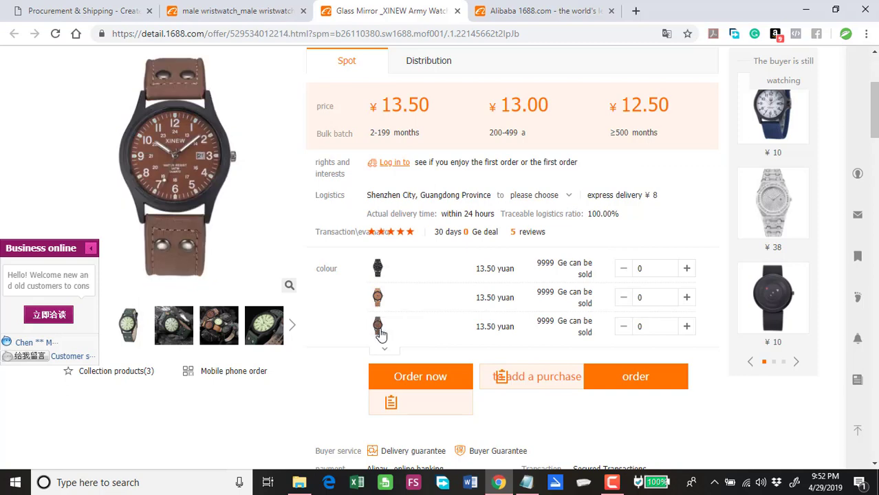
{"action": "left_click", "coordinate": [385, 351]}
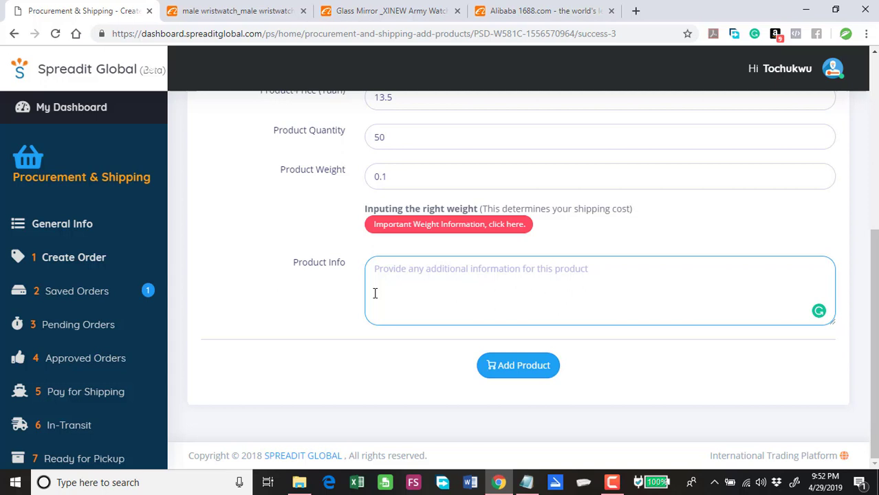
Step: Enter the colour breakdown 'Black - 10, Brown - 10, Khaki - 30' in the watch's Product Info
{"action": "type", "text": "Black"}
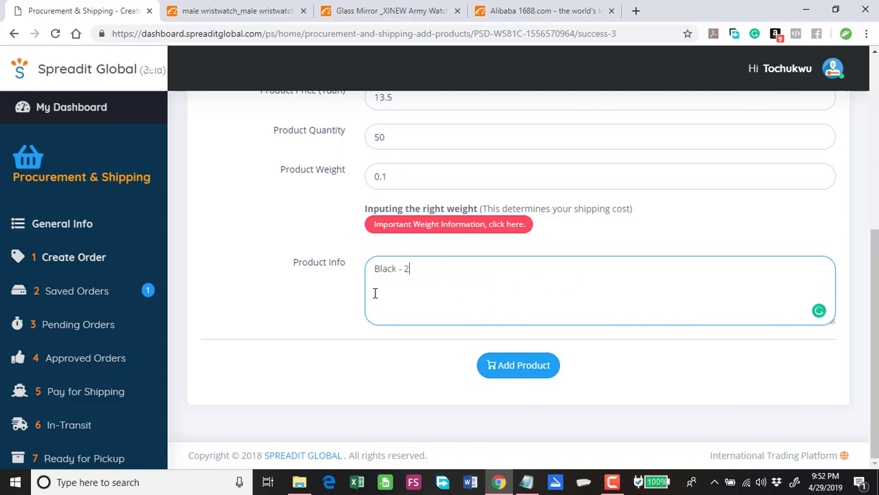
{"action": "type", "text": " - 10, Brown - 10, Khaki"}
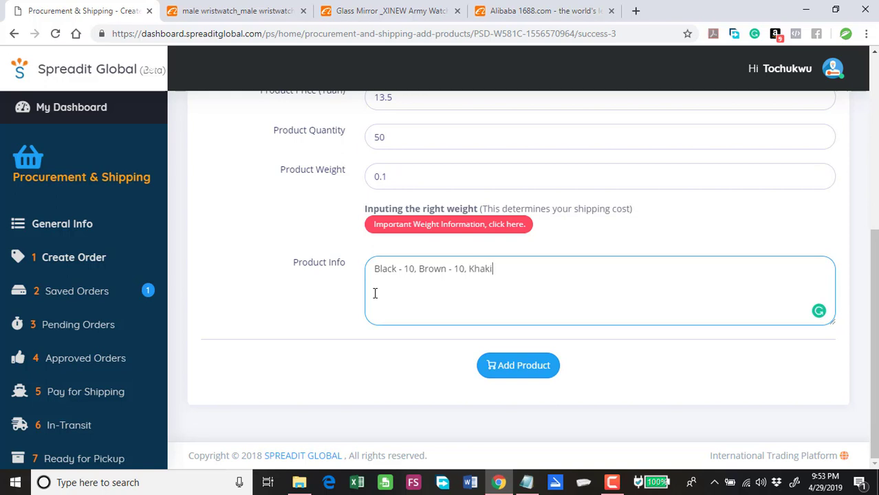
{"action": "type", "text": " - 30"}
Step: Save the XINEW Army watch to the Demo Order and check its ¥675 table entry
{"action": "left_click", "coordinate": [526, 371]}
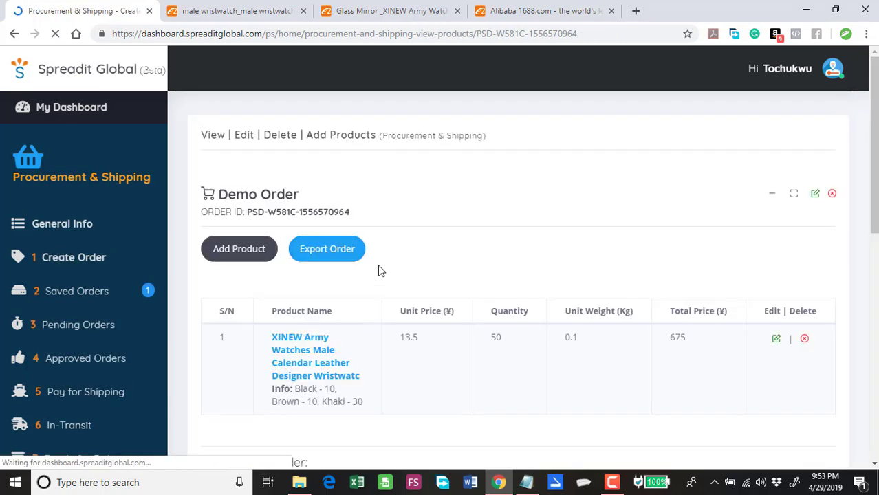
{"action": "scroll", "coordinate": [453, 194], "scroll_direction": "down", "scroll_amount": 2}
{"action": "scroll", "coordinate": [535, 245], "scroll_direction": "up", "scroll_amount": 2}
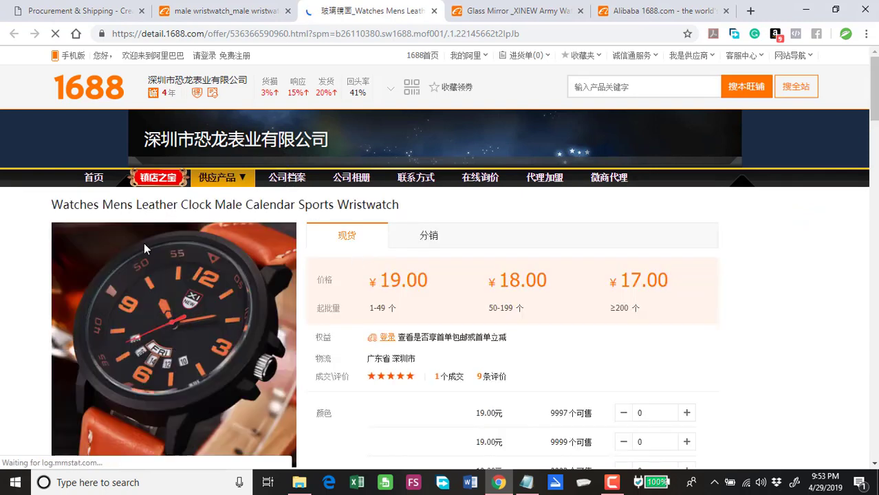
Step: Select the Watches Mens Leather Clock Male Calendar Sports Wristwatch listing's full product title
{"action": "scroll", "coordinate": [127, 220], "scroll_direction": "down", "scroll_amount": 1}
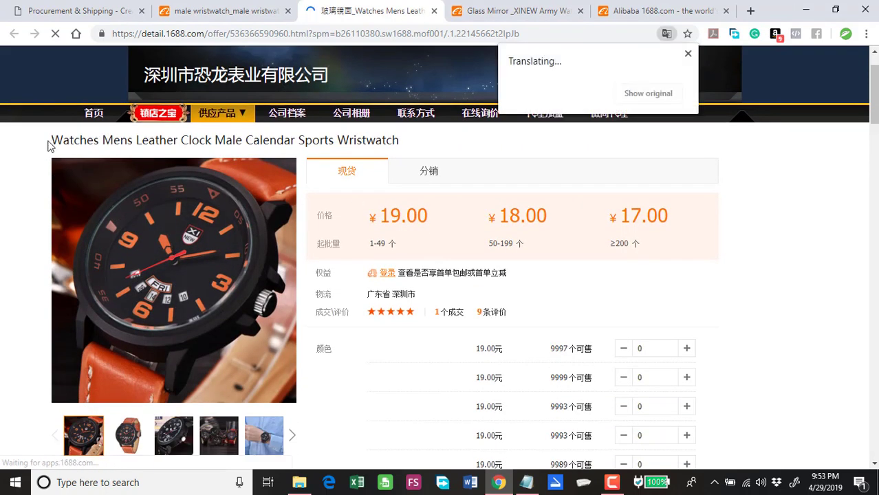
{"action": "left_click_drag", "start_coordinate": [167, 139], "coordinate": [51, 139]}
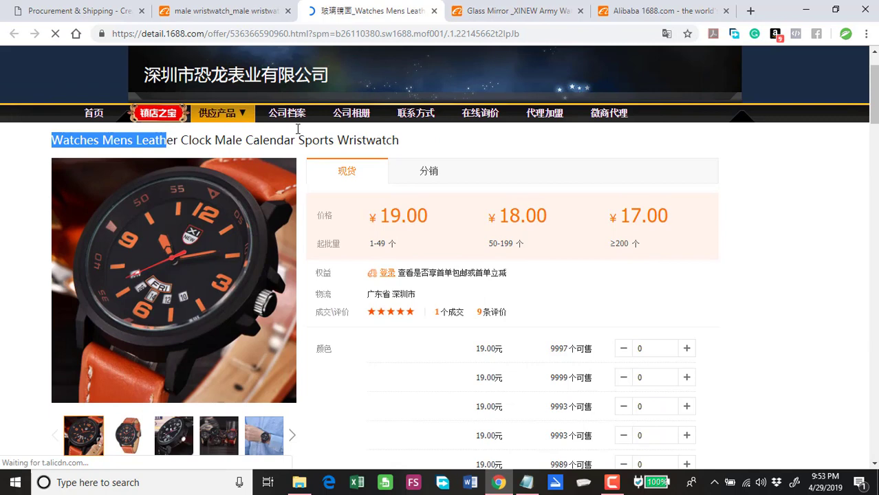
{"action": "left_click", "coordinate": [392, 138]}
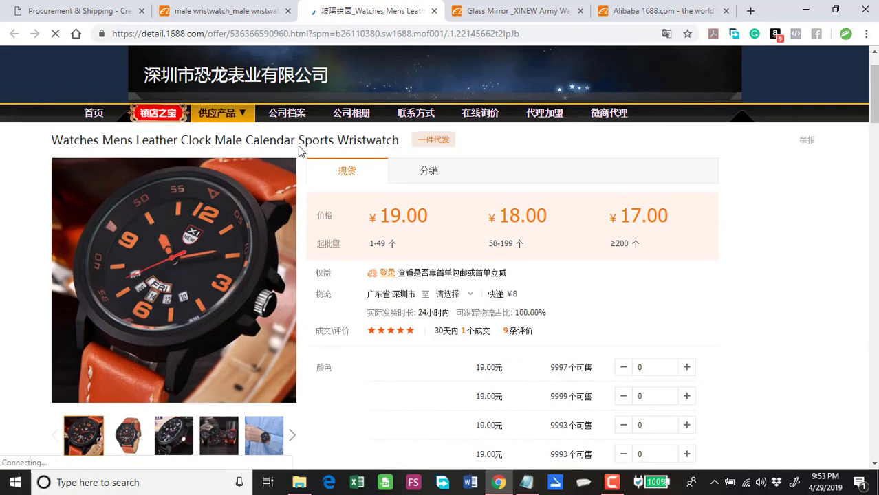
{"action": "left_click_drag", "start_coordinate": [298, 141], "coordinate": [55, 151]}
{"action": "key", "text": "ctrl+c"}
{"action": "left_click", "coordinate": [152, 137]}
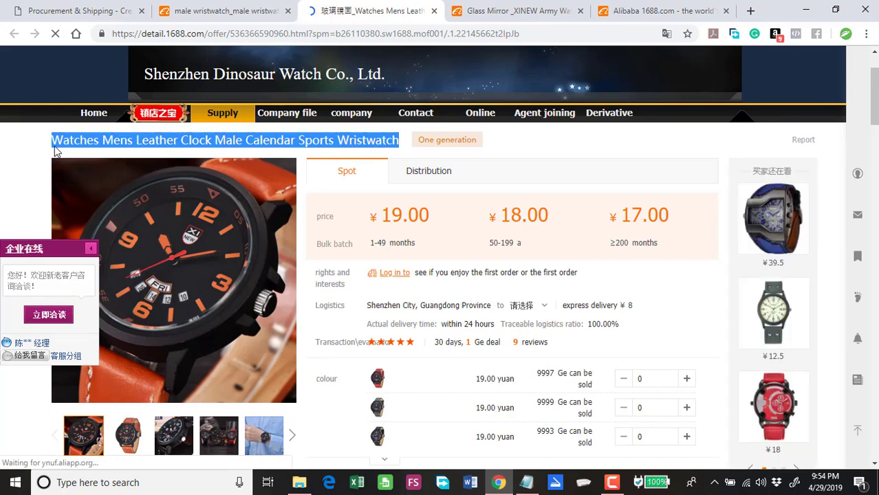
Step: Paste the watch title as Product Name and its 1688 page address as Product Link
{"action": "left_click", "coordinate": [67, 16]}
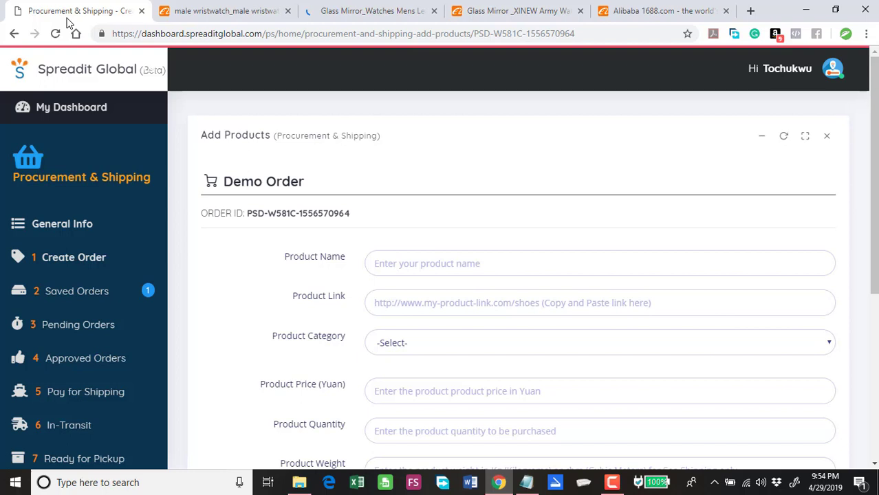
{"action": "left_click", "coordinate": [374, 260]}
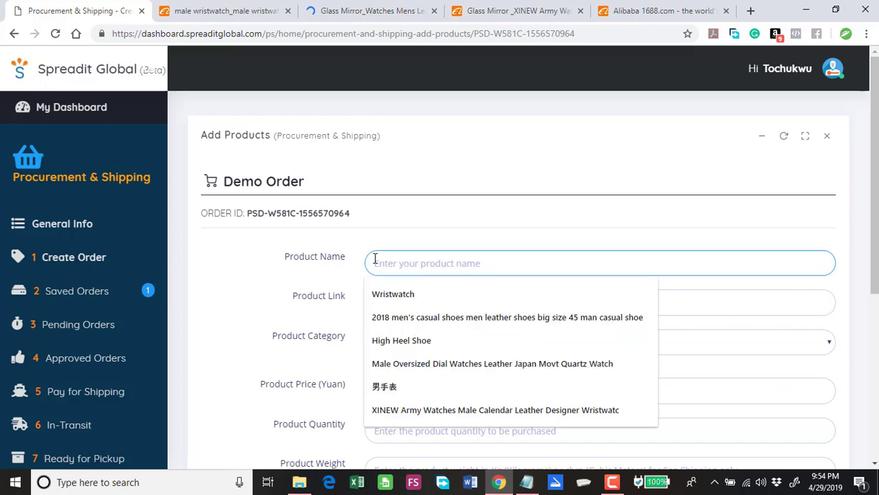
{"action": "key", "text": "ctrl+v"}
{"action": "left_click", "coordinate": [387, 300]}
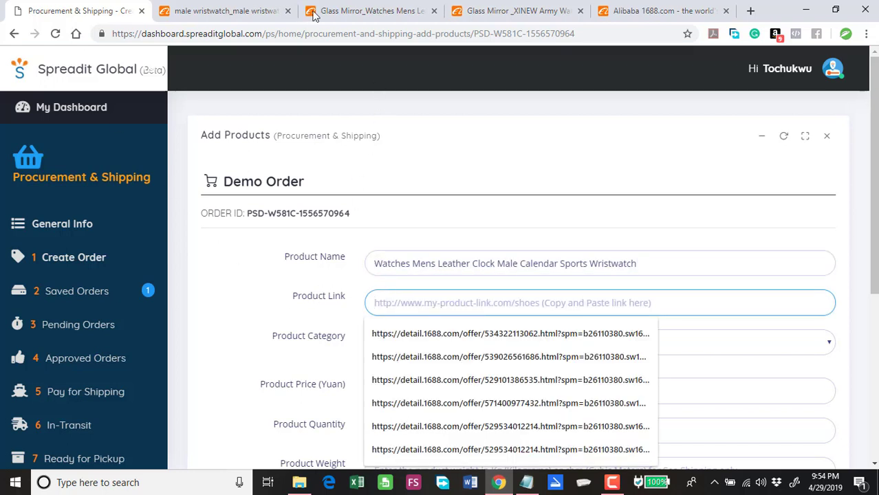
{"action": "left_click", "coordinate": [346, 9]}
{"action": "left_click", "coordinate": [336, 40]}
{"action": "key", "text": "ctrl+c"}
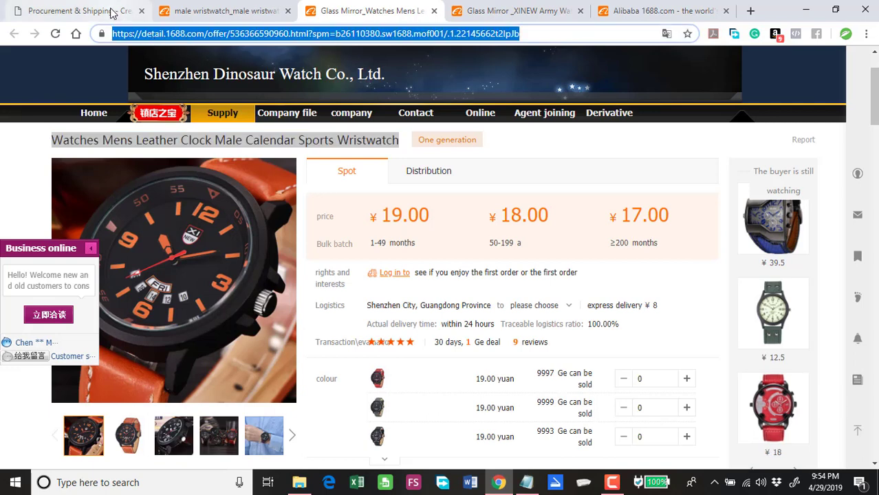
{"action": "left_click", "coordinate": [79, 10]}
{"action": "key", "text": "ctrl+v"}
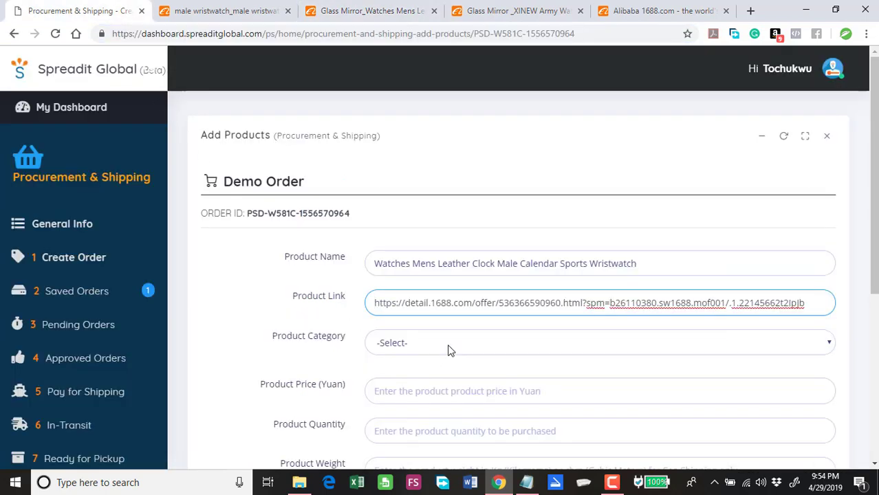
Step: Set category CAT A: Contains Liquid or Battery, price 18 yuan and quantity 50
{"action": "left_click", "coordinate": [444, 348]}
{"action": "left_click", "coordinate": [428, 376]}
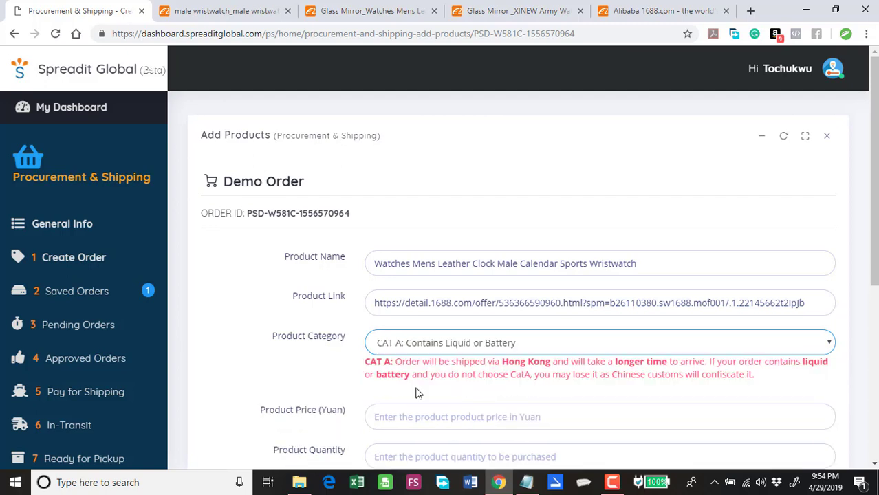
{"action": "scroll", "coordinate": [405, 344], "scroll_direction": "down", "scroll_amount": 2}
{"action": "left_click", "coordinate": [390, 284]}
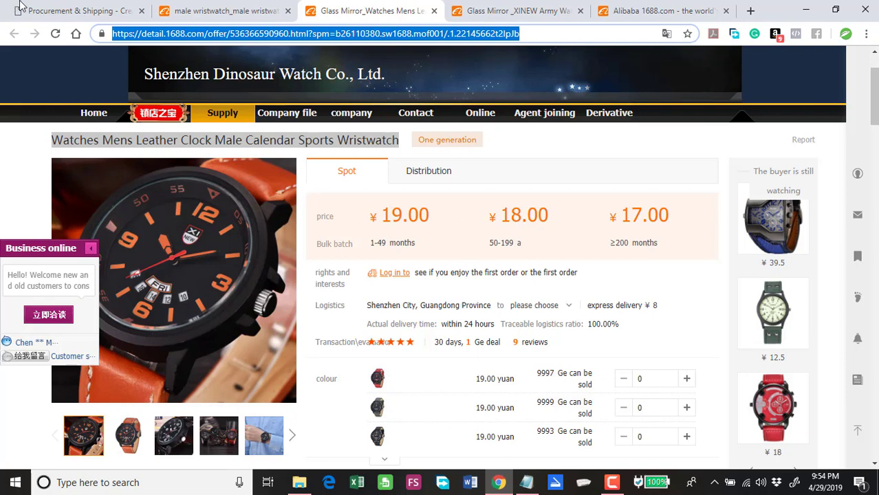
{"action": "left_click", "coordinate": [40, 10]}
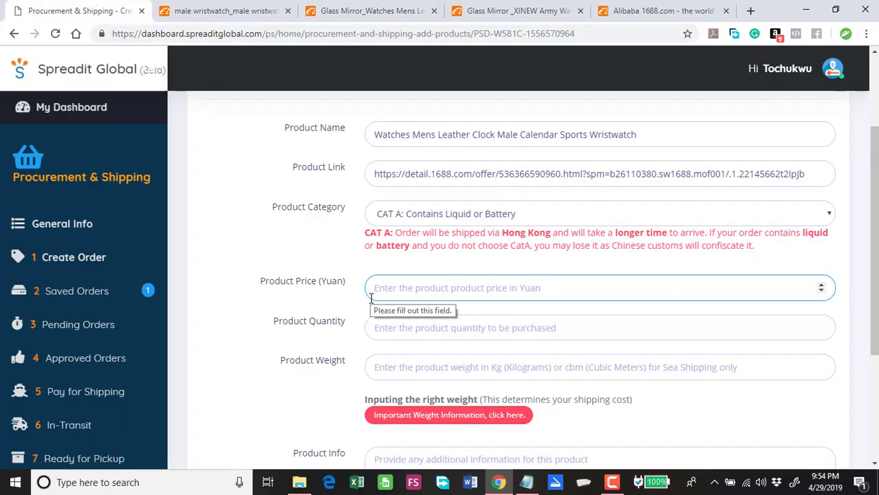
{"action": "type", "text": "18"}
{"action": "left_click", "coordinate": [413, 321]}
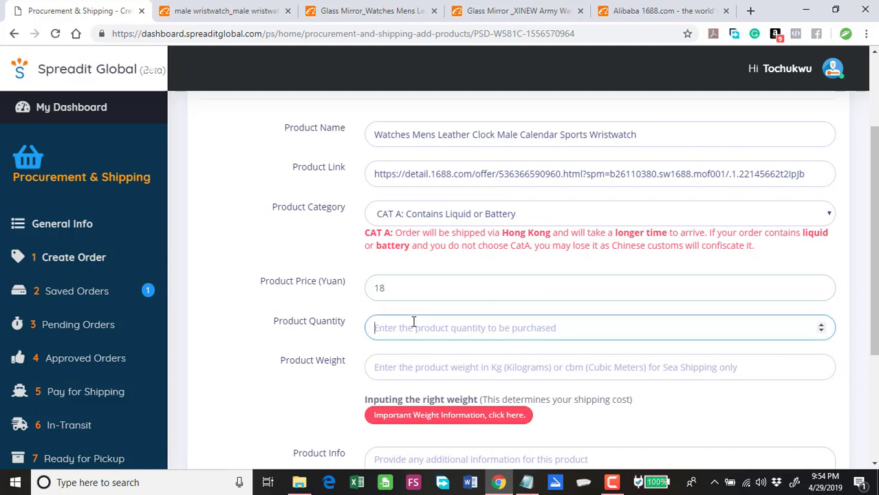
{"action": "type", "text": "50"}
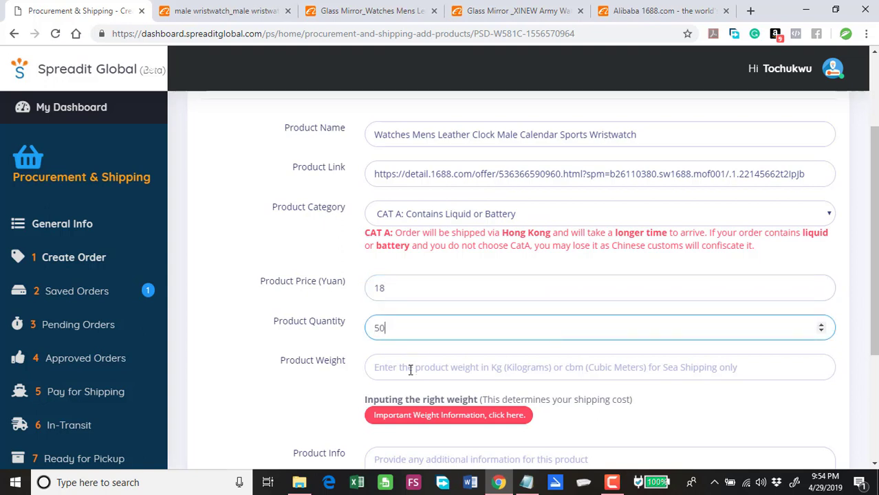
Step: Enter the product weight 0.15, checked against the 1688 page's shipping details
{"action": "left_click", "coordinate": [409, 368]}
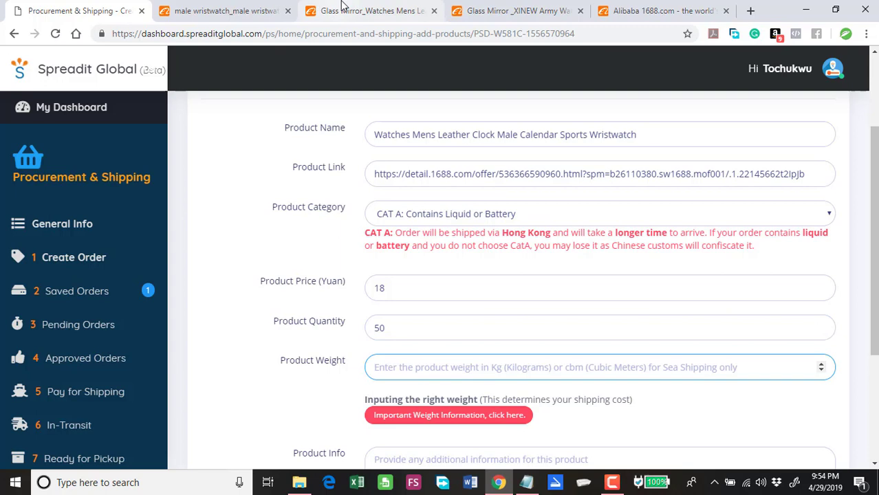
{"action": "left_click", "coordinate": [321, 8]}
{"action": "scroll", "coordinate": [559, 353], "scroll_direction": "down", "scroll_amount": 1}
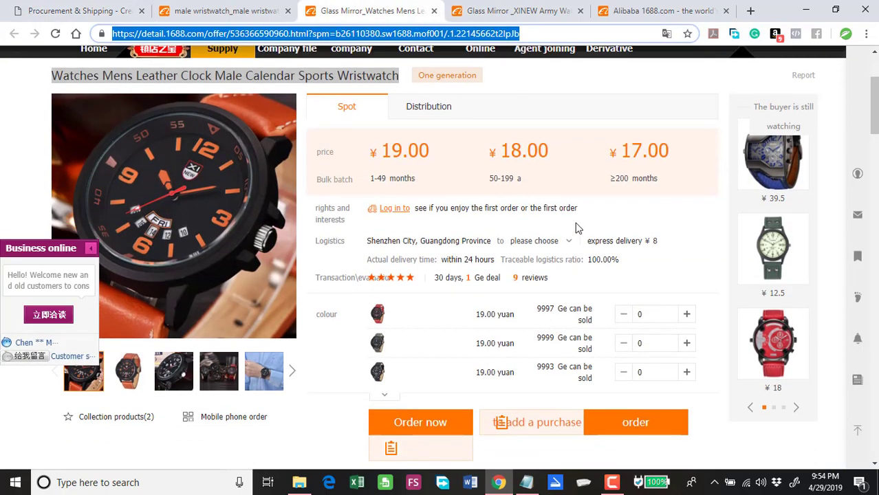
{"action": "left_click", "coordinate": [563, 244]}
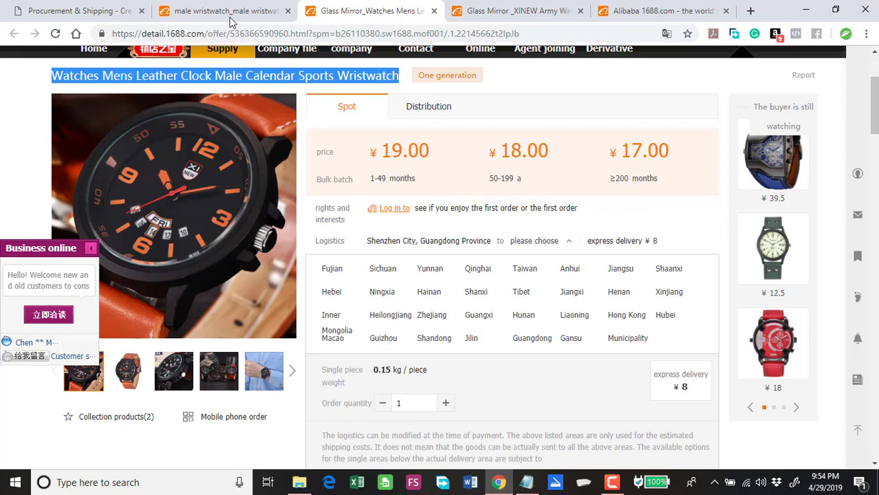
{"action": "left_click", "coordinate": [103, 11]}
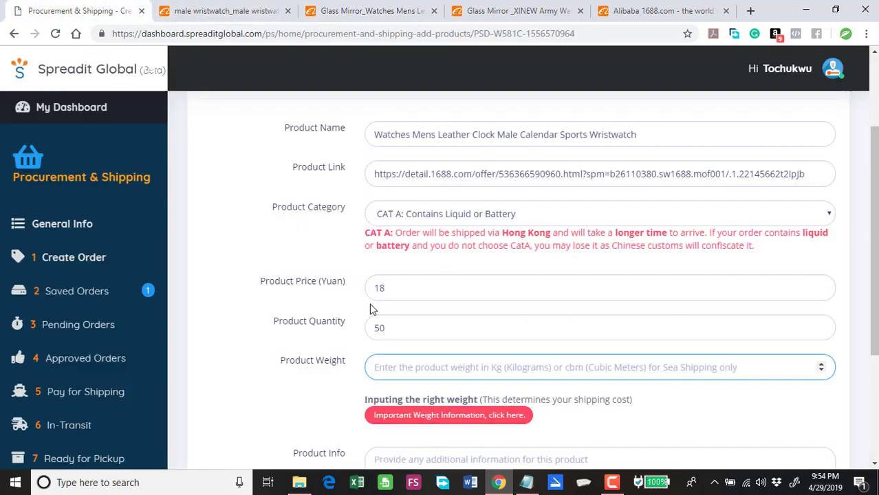
{"action": "type", "text": "0.15"}
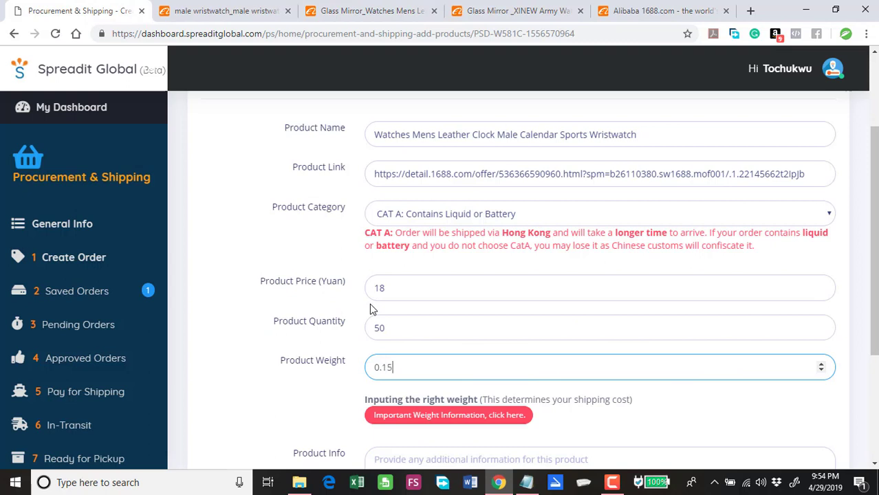
{"action": "left_click", "coordinate": [294, 397]}
Step: Add the info note 'Whatever you want.' and save the second wristwatch to the order
{"action": "scroll", "coordinate": [312, 394], "scroll_direction": "down", "scroll_amount": 2}
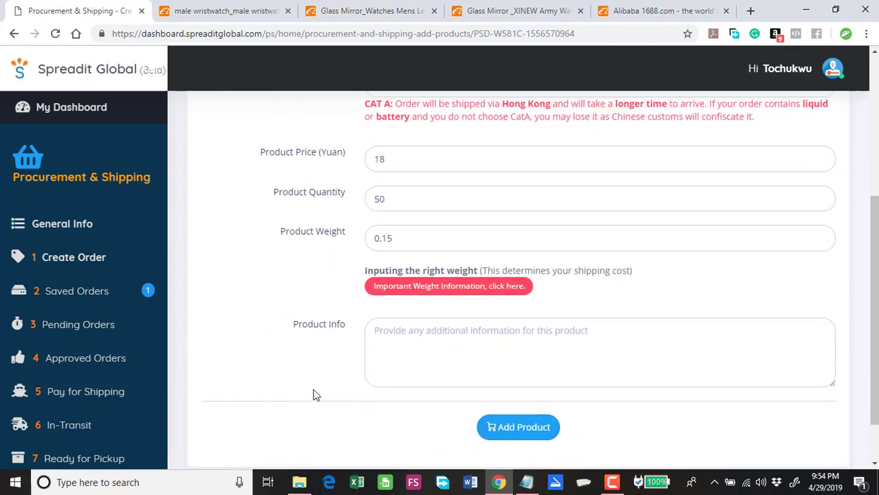
{"action": "left_click", "coordinate": [407, 342]}
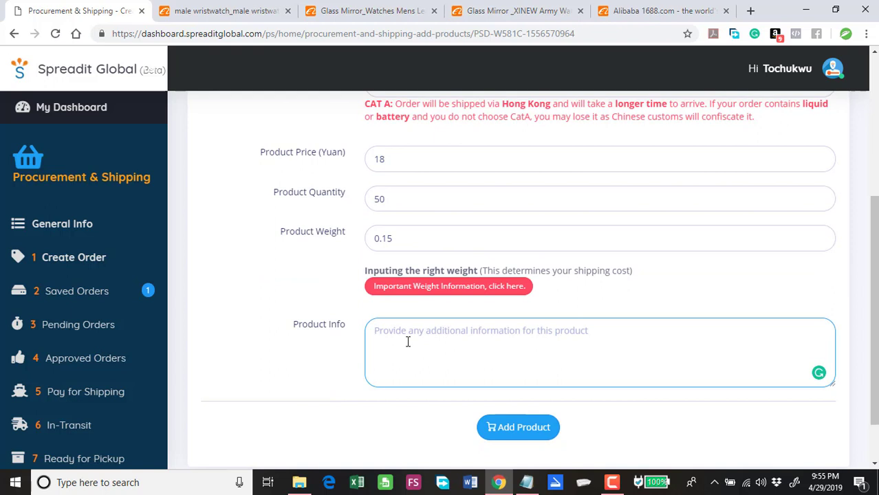
{"action": "type", "text": "W"}
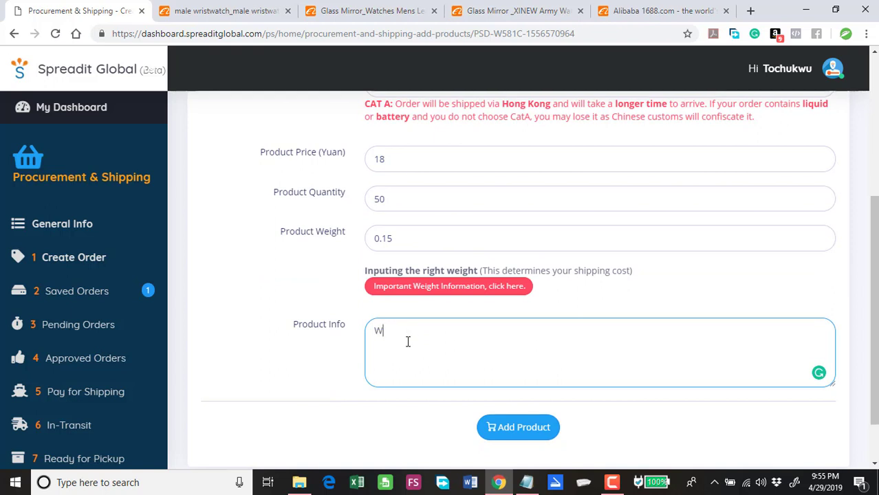
{"action": "type", "text": "hatever y"}
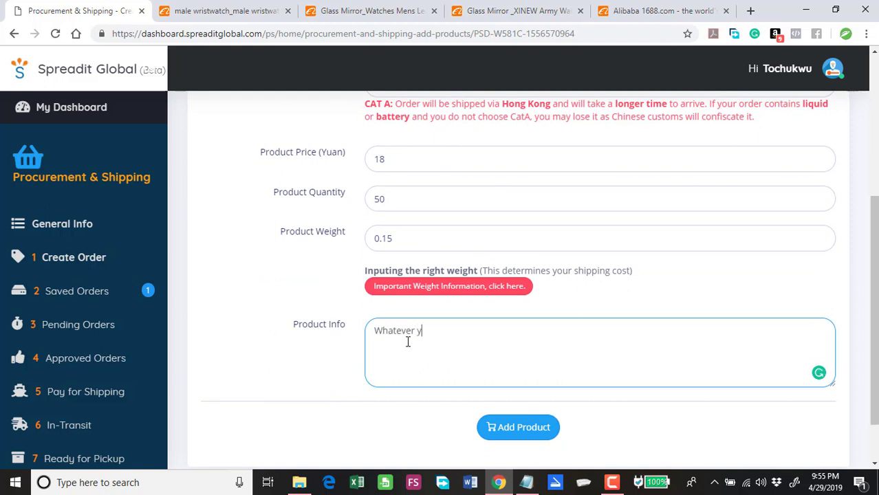
{"action": "type", "text": "ou want."}
{"action": "left_click", "coordinate": [510, 432]}
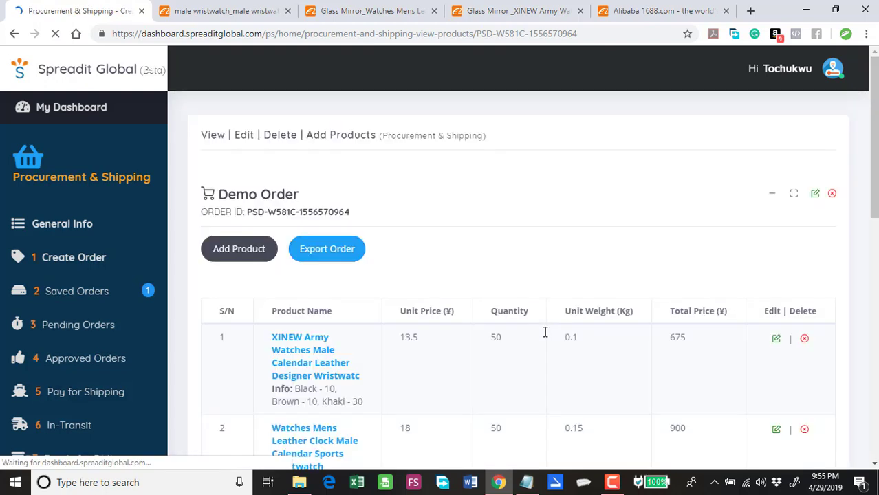
Step: Check the order summary: ¥1,575 goods, 12.5 kg estimated weight, ¥2,800.89 grand total
{"action": "scroll", "coordinate": [542, 328], "scroll_direction": "down", "scroll_amount": 2}
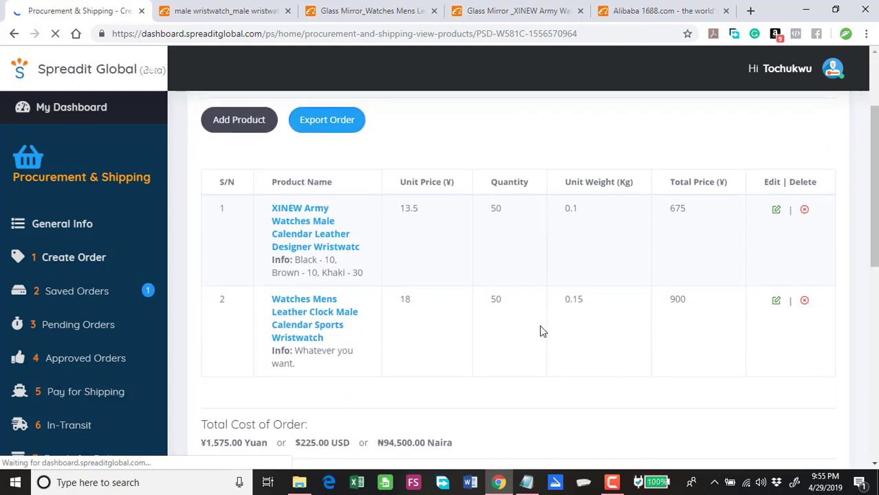
{"action": "scroll", "coordinate": [541, 331], "scroll_direction": "down", "scroll_amount": 2}
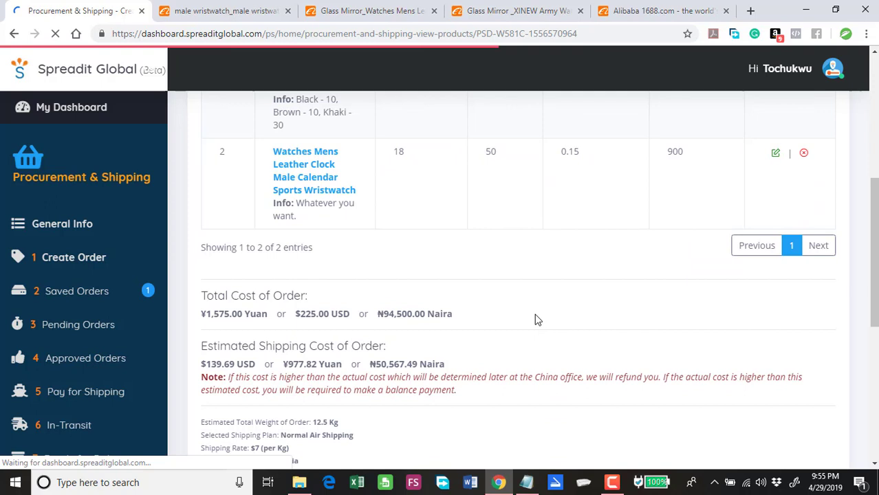
{"action": "scroll", "coordinate": [530, 337], "scroll_direction": "up", "scroll_amount": 2}
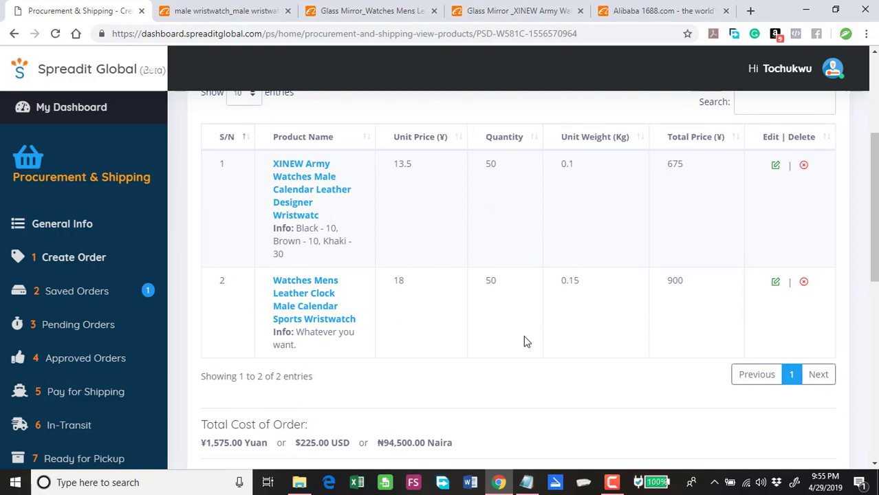
{"action": "scroll", "coordinate": [524, 341], "scroll_direction": "down", "scroll_amount": 3}
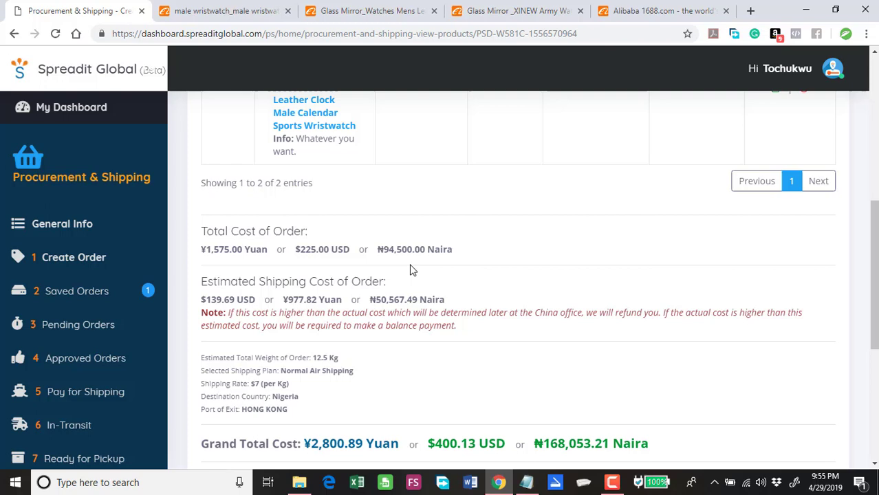
{"action": "scroll", "coordinate": [435, 250], "scroll_direction": "up", "scroll_amount": 2}
{"action": "scroll", "coordinate": [439, 258], "scroll_direction": "up", "scroll_amount": 1}
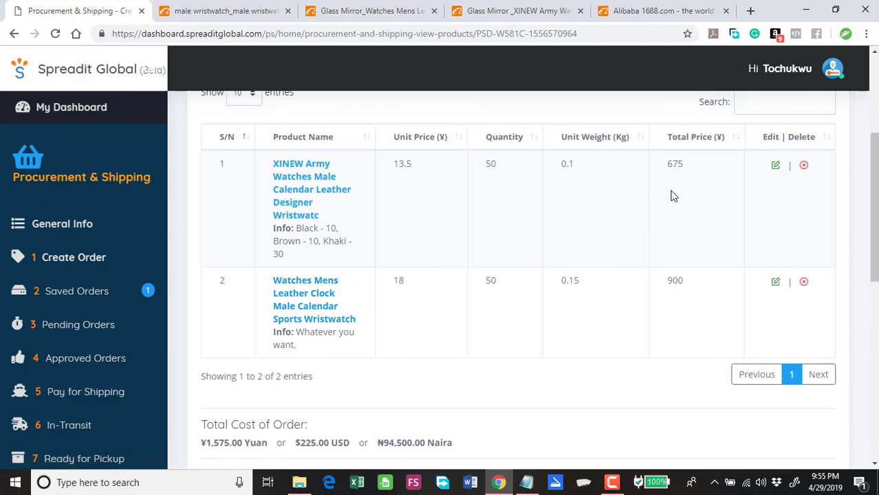
{"action": "scroll", "coordinate": [670, 195], "scroll_direction": "down", "scroll_amount": 3}
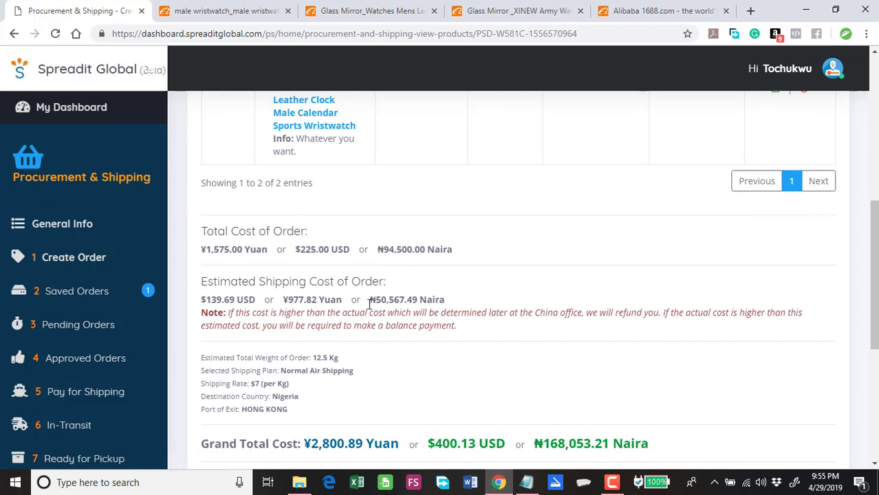
{"action": "left_click_drag", "start_coordinate": [369, 305], "coordinate": [452, 300]}
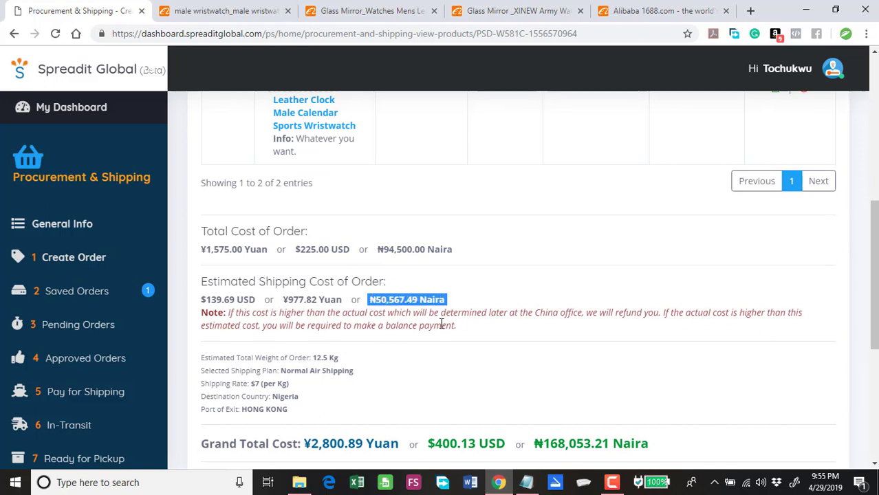
{"action": "scroll", "coordinate": [460, 312], "scroll_direction": "up", "scroll_amount": 1}
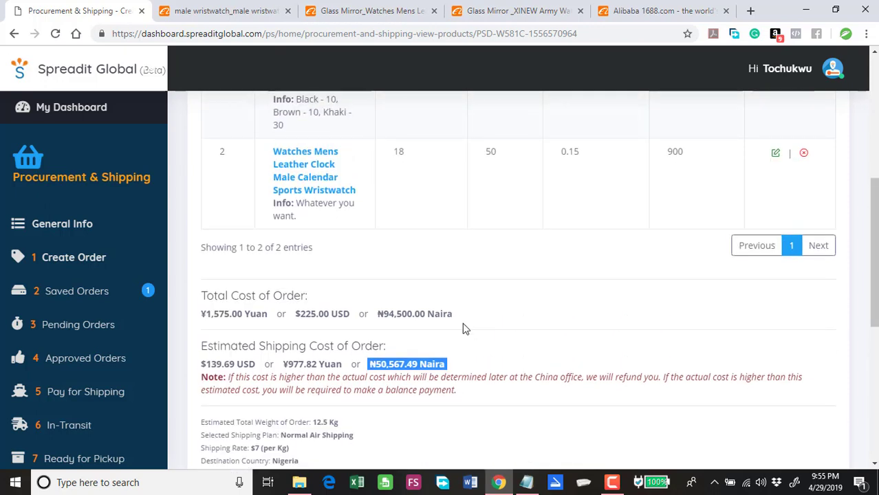
{"action": "scroll", "coordinate": [459, 346], "scroll_direction": "down", "scroll_amount": 2}
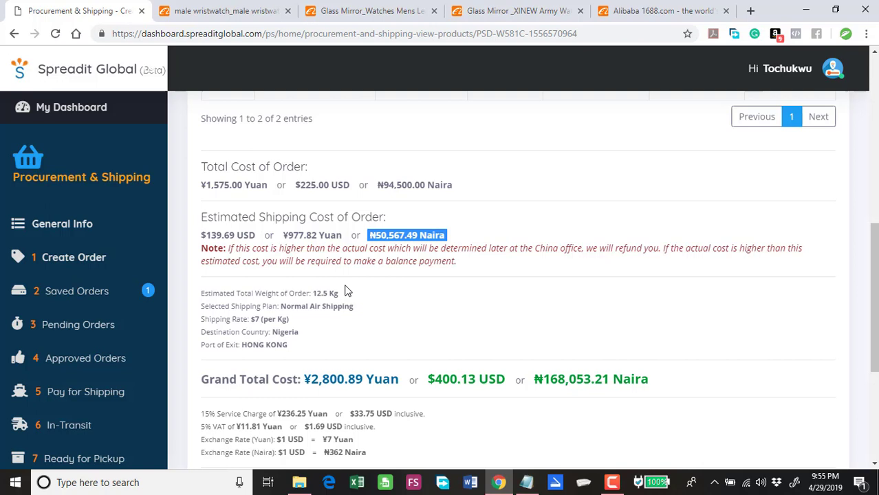
{"action": "scroll", "coordinate": [363, 288], "scroll_direction": "up", "scroll_amount": 3}
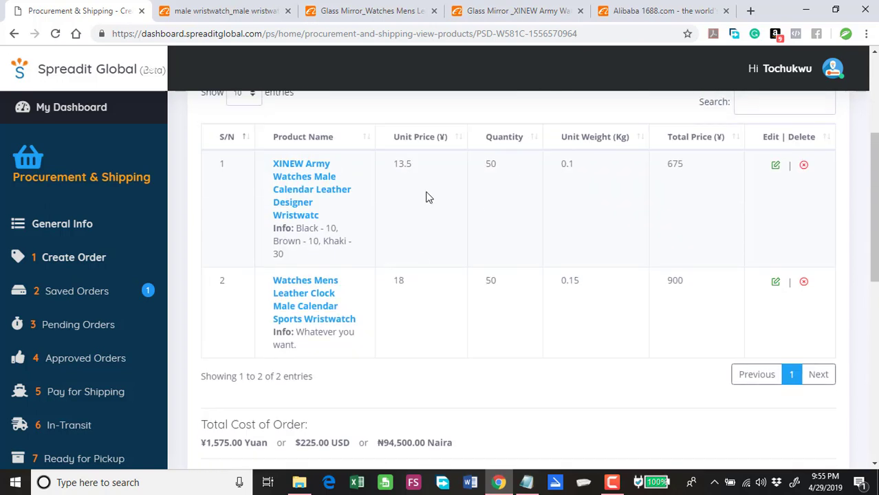
{"action": "scroll", "coordinate": [445, 284], "scroll_direction": "down", "scroll_amount": 4}
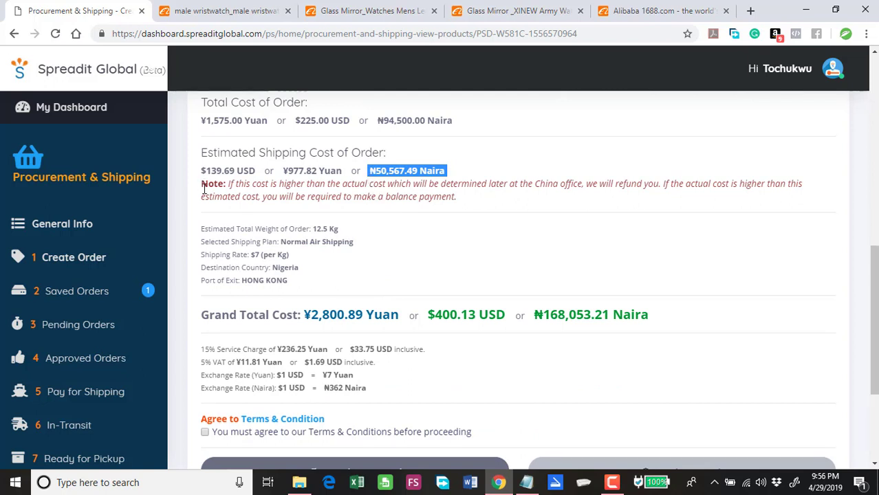
{"action": "left_click_drag", "start_coordinate": [202, 183], "coordinate": [479, 200]}
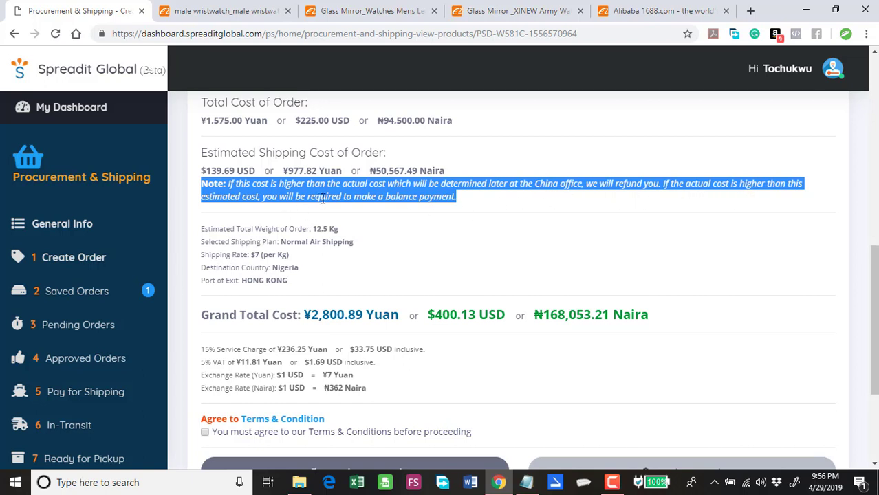
{"action": "left_click", "coordinate": [480, 202]}
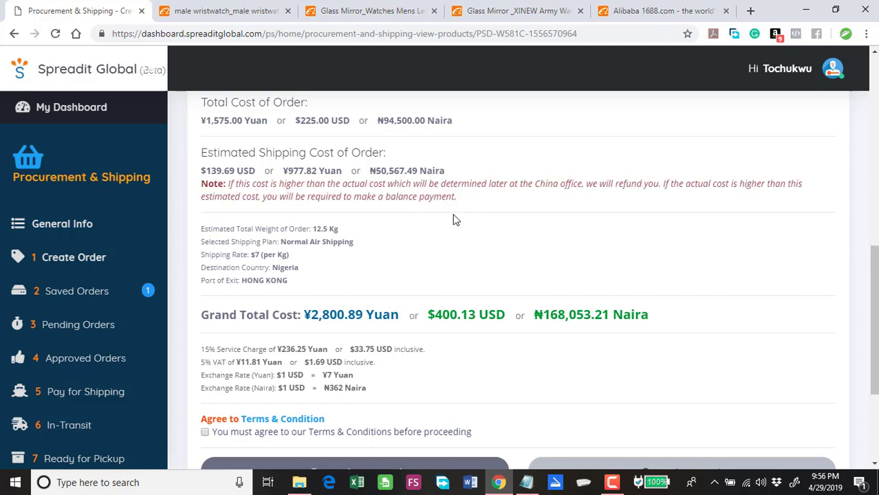
{"action": "scroll", "coordinate": [417, 200], "scroll_direction": "up", "scroll_amount": 1}
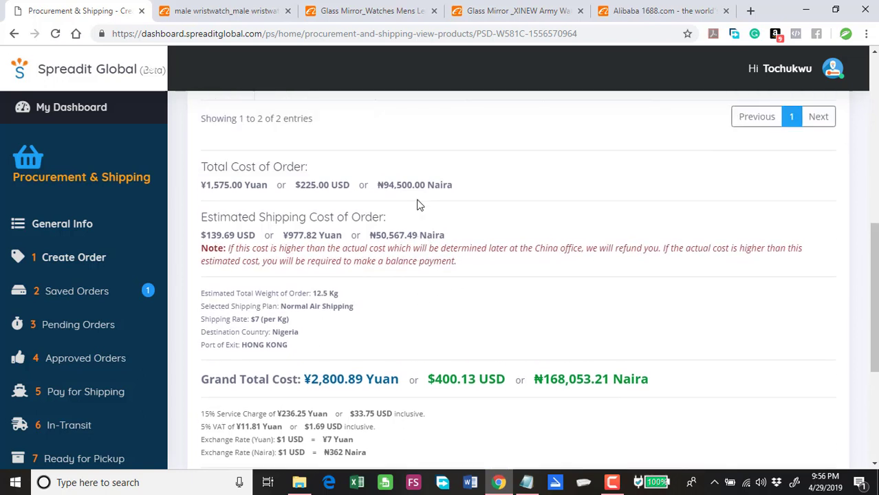
{"action": "scroll", "coordinate": [417, 203], "scroll_direction": "down", "scroll_amount": 2}
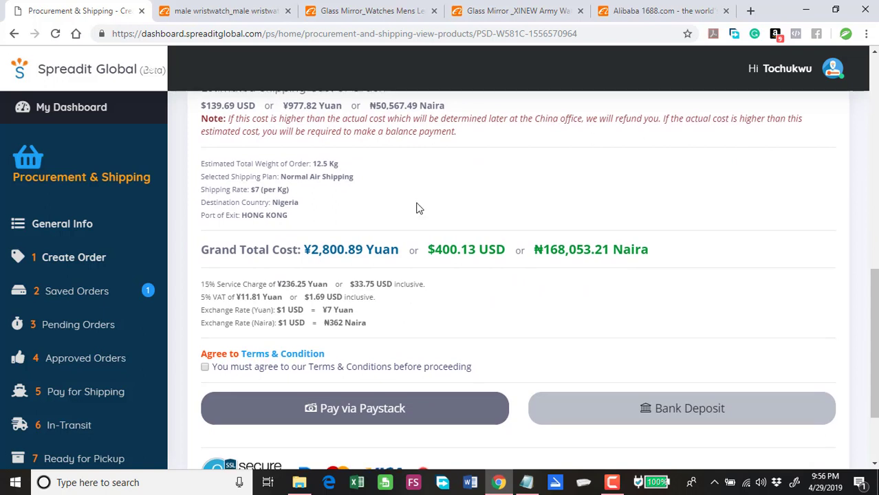
{"action": "scroll", "coordinate": [417, 203], "scroll_direction": "down", "scroll_amount": 1}
{"action": "scroll", "coordinate": [413, 209], "scroll_direction": "up", "scroll_amount": 1}
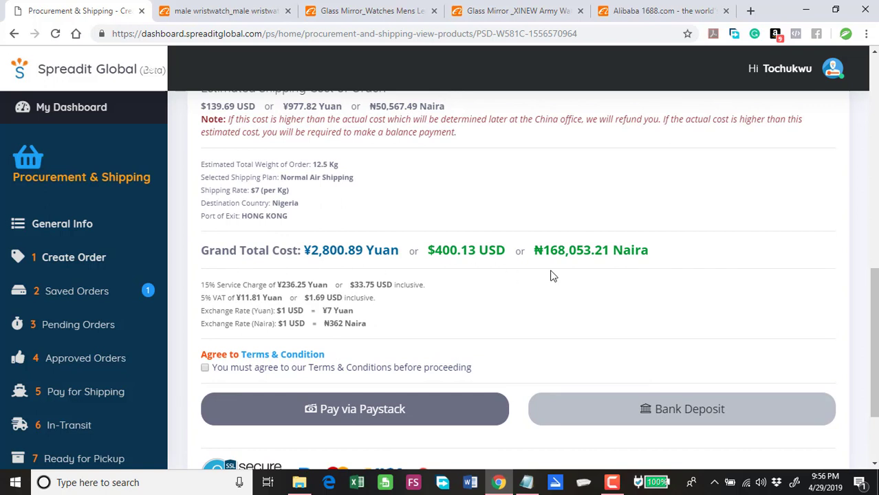
{"action": "left_click_drag", "start_coordinate": [536, 250], "coordinate": [620, 278]}
Step: Accept the Terms & Condition and pick Bank Deposit as the Demo Order's payment method
{"action": "left_click", "coordinate": [514, 327]}
{"action": "scroll", "coordinate": [456, 304], "scroll_direction": "down", "scroll_amount": 1}
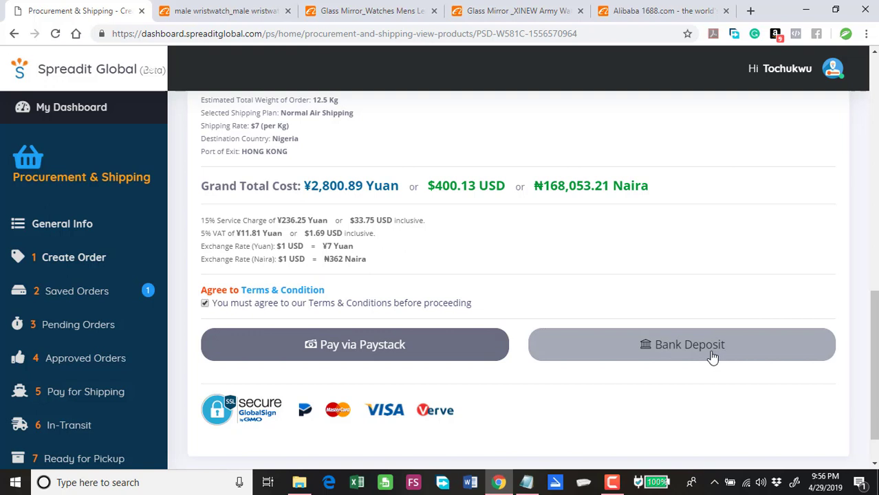
{"action": "left_click", "coordinate": [663, 356]}
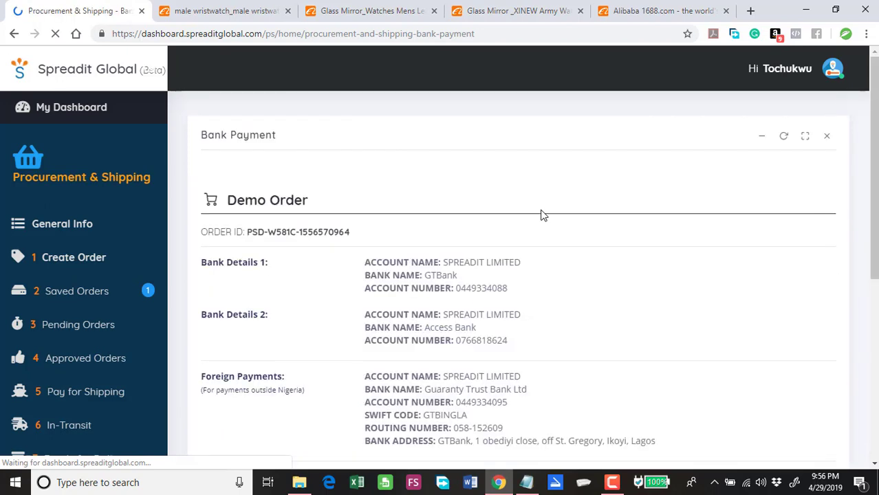
Step: Scroll the Bank Payment page to the ₦168,053.21 amount and the Teller / Trx / Ref No. field
{"action": "scroll", "coordinate": [555, 243], "scroll_direction": "down", "scroll_amount": 2}
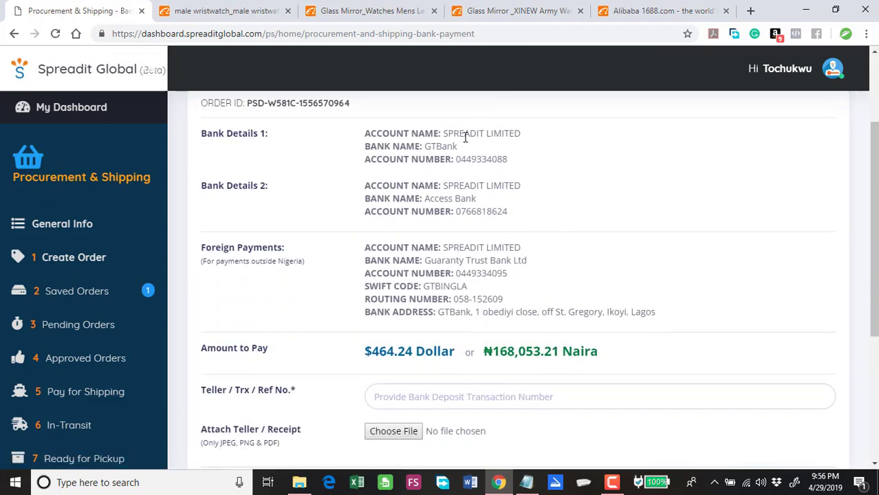
{"action": "scroll", "coordinate": [466, 137], "scroll_direction": "down", "scroll_amount": 2}
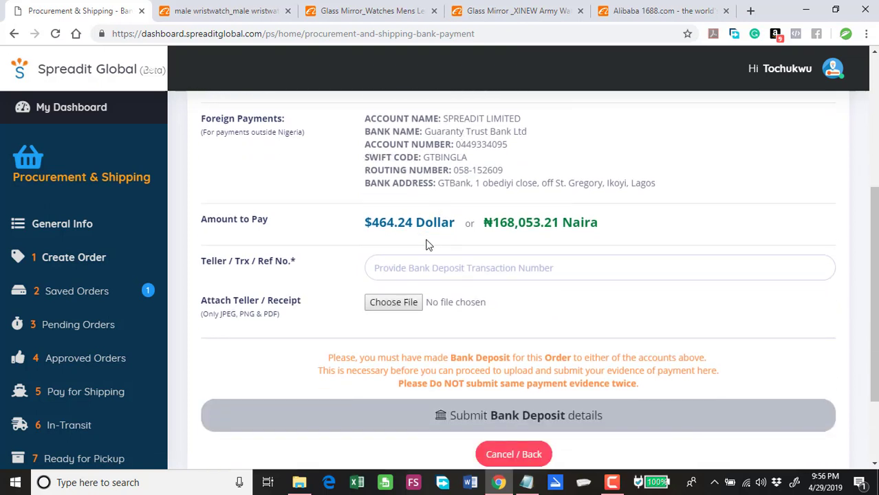
{"action": "left_click", "coordinate": [379, 270]}
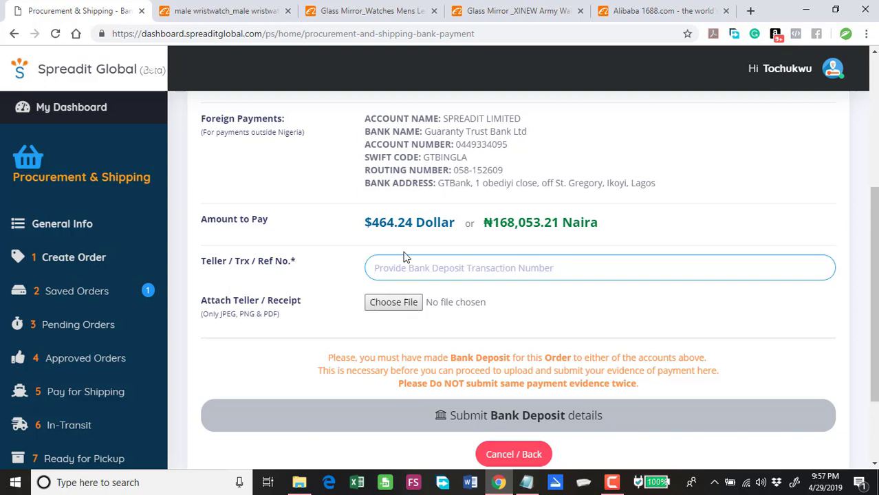
{"action": "scroll", "coordinate": [464, 352], "scroll_direction": "down", "scroll_amount": 1}
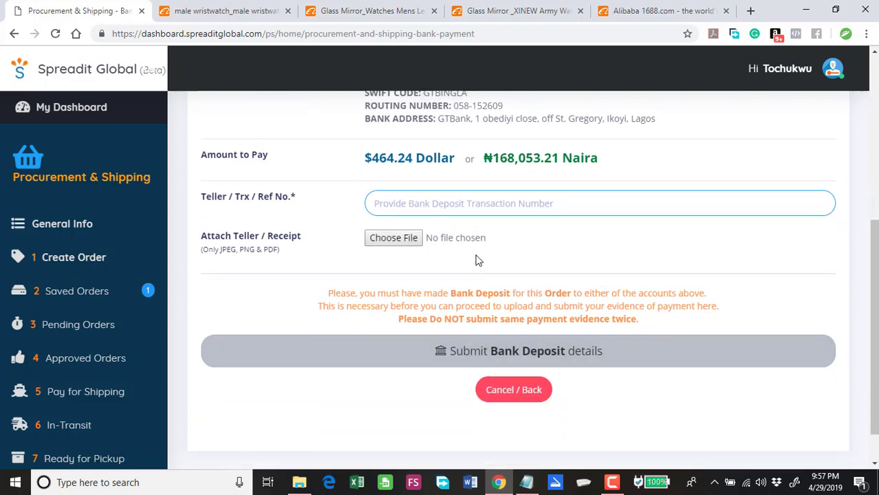